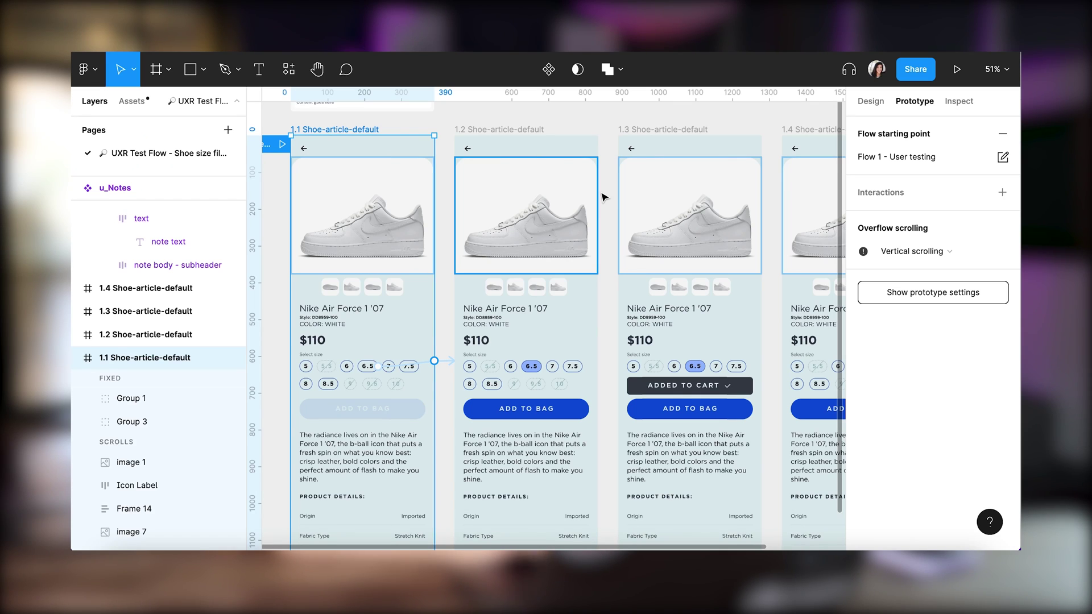
- Present the flow from the 1.1 Shoe-article-default frame and copy the prototype's share link
left_click(282, 115)
left_click(171, 357)
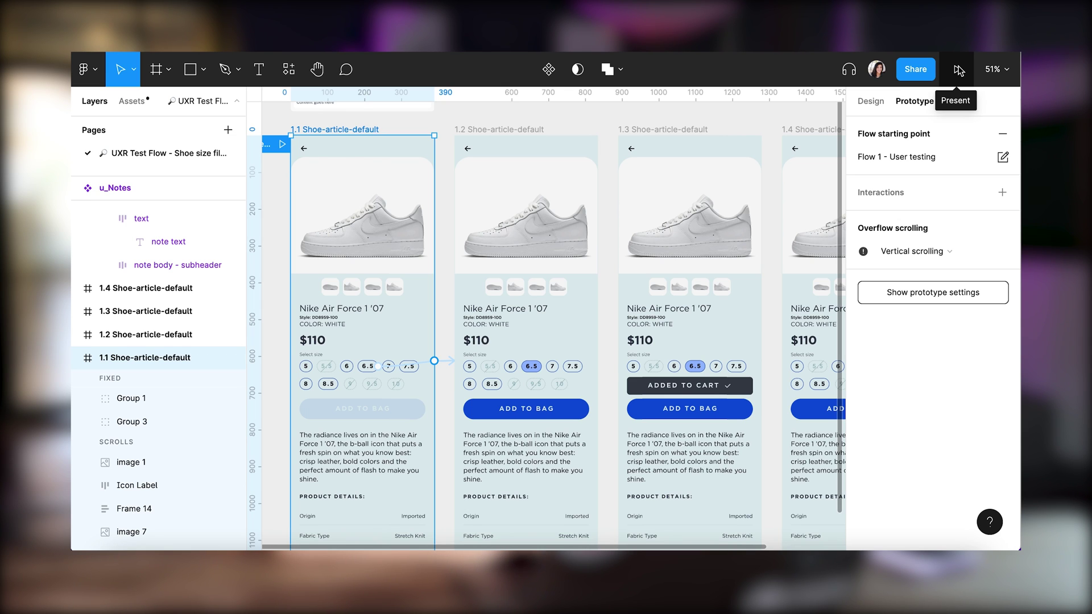
left_click(959, 70)
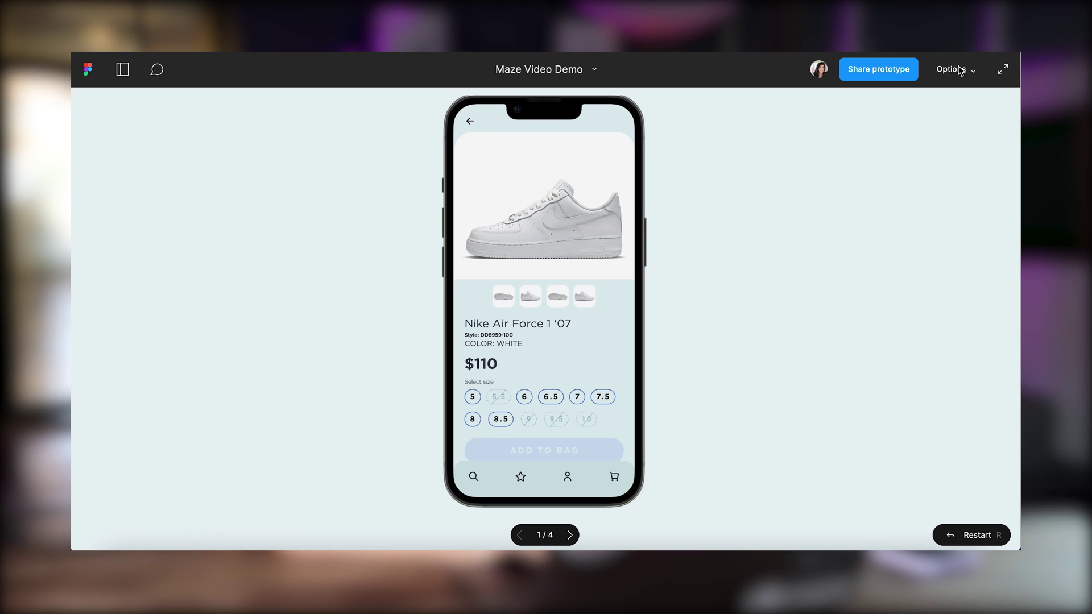
left_click(898, 73)
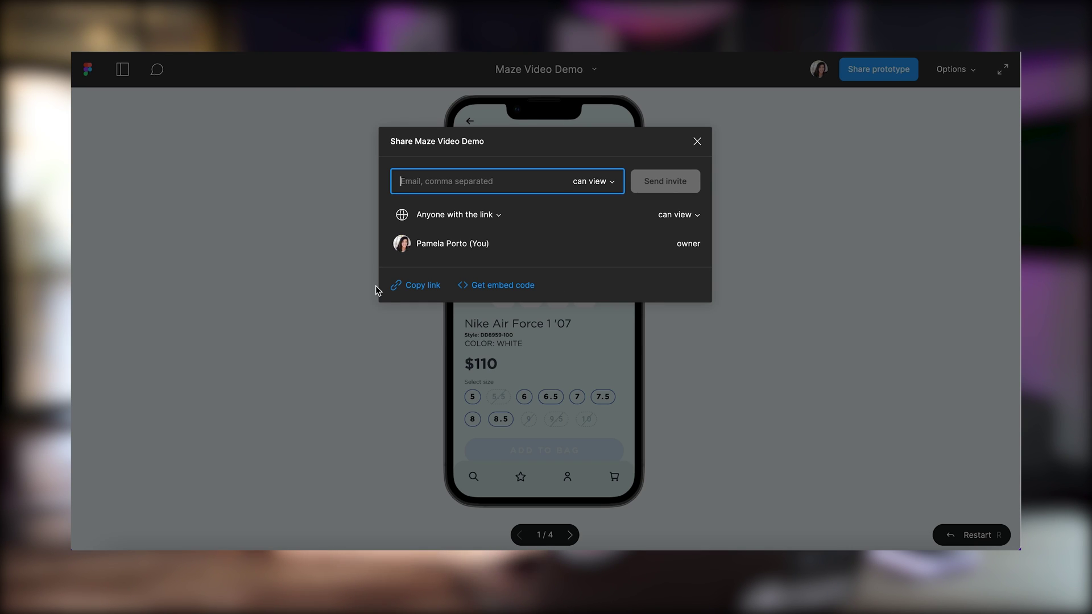
left_click(414, 285)
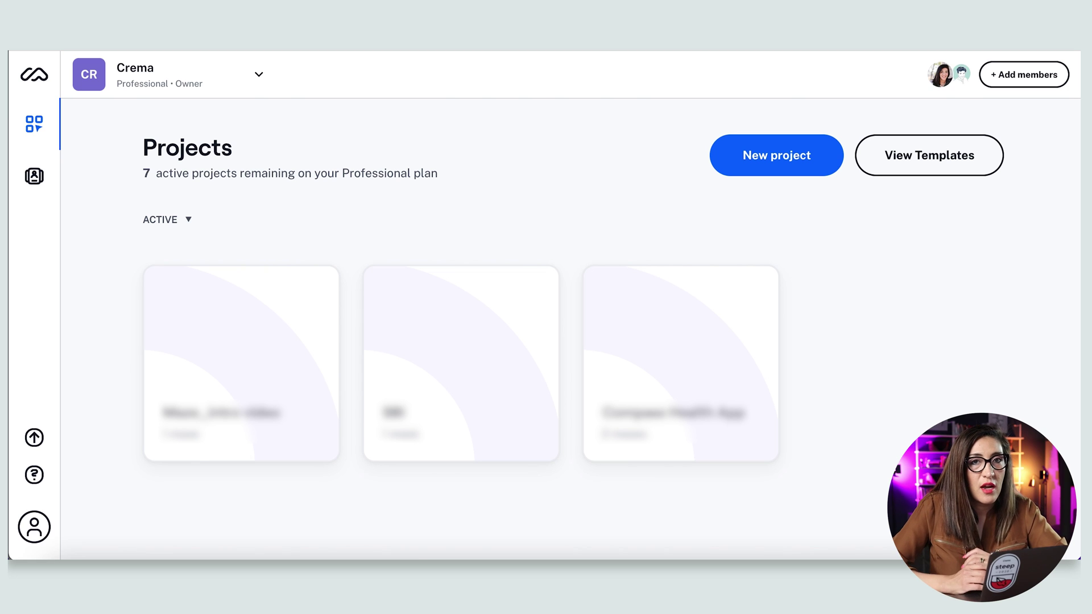
- In Maze, create a project folder named "My shoe store" and start a new maze from scratch in it
left_click(773, 154)
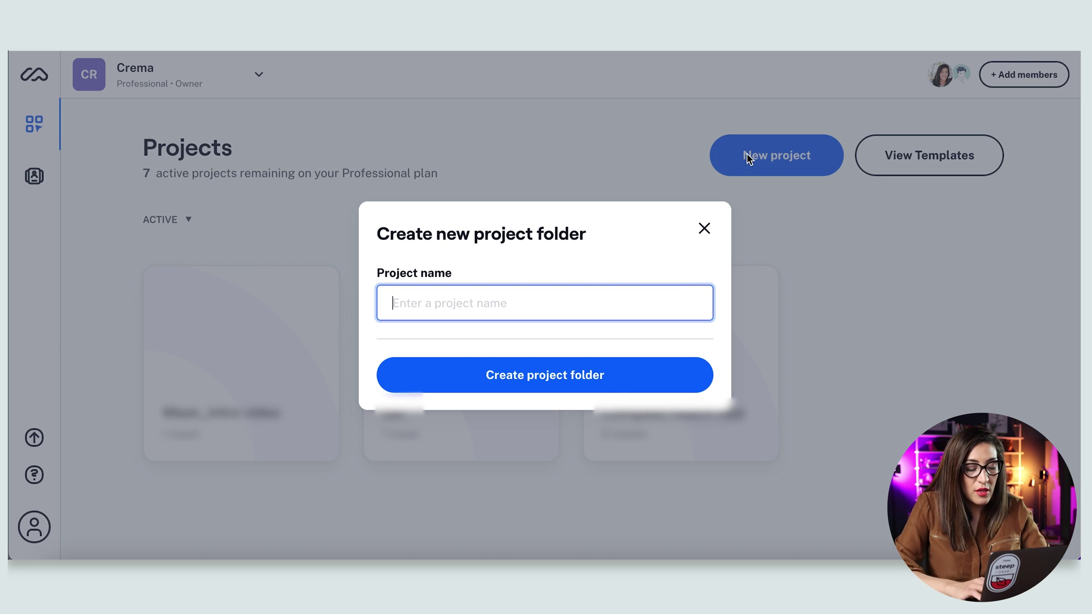
type("My sh")
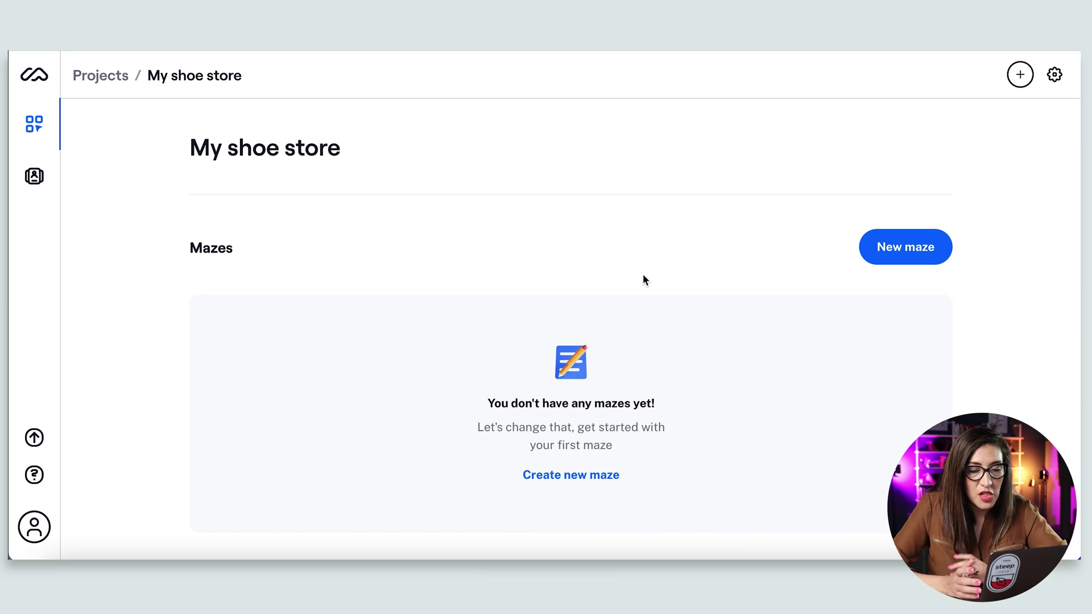
left_click(882, 246)
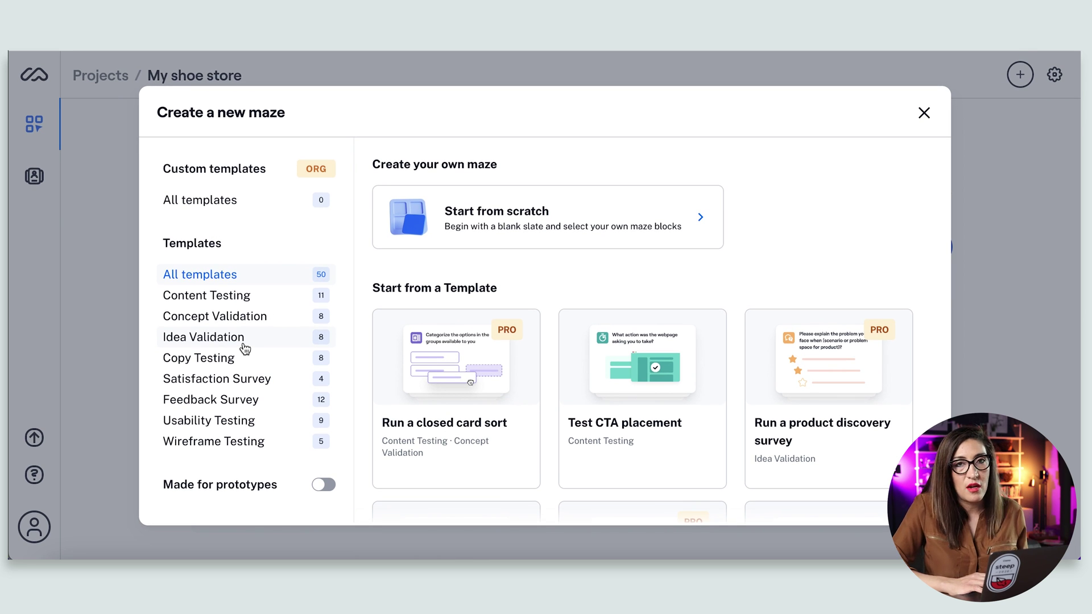
left_click(554, 205)
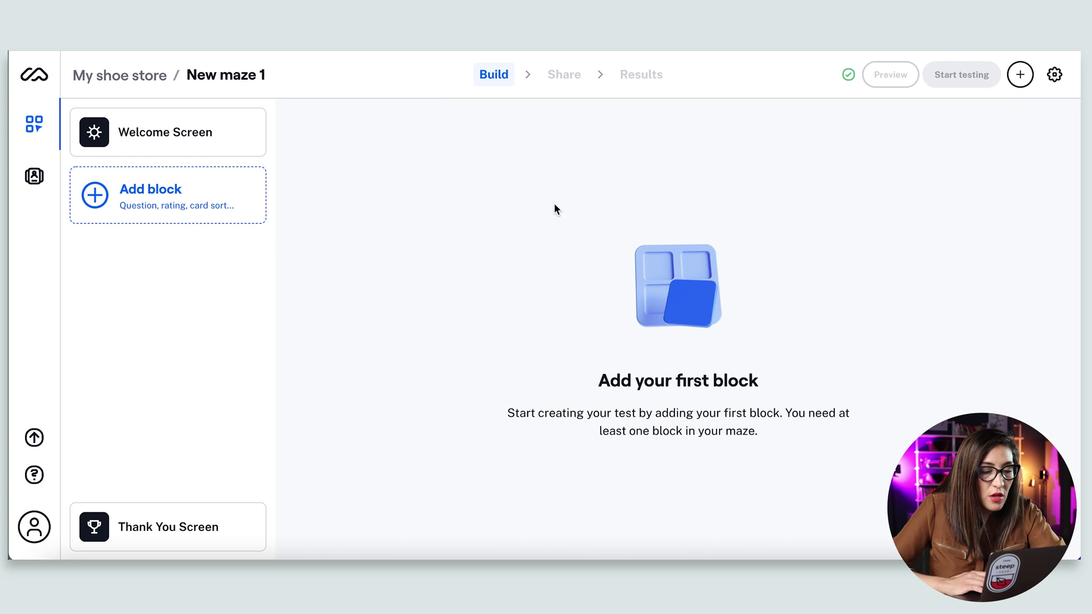
- Enable a custom message on the Welcome Screen and set its title to "Welcome to my test"
left_click(194, 149)
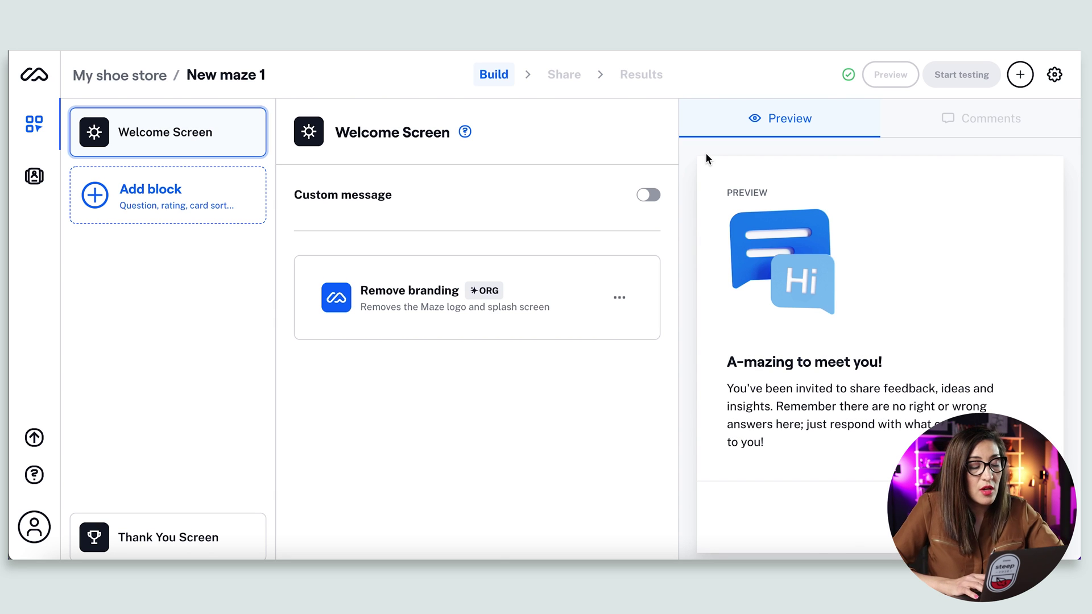
left_click(649, 195)
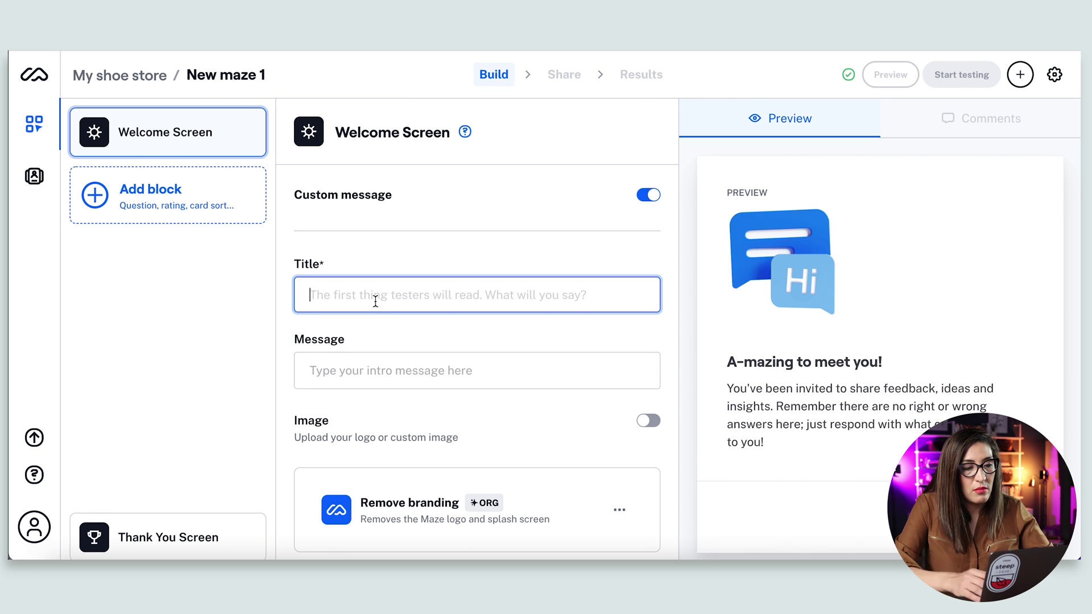
type("Welcome to m")
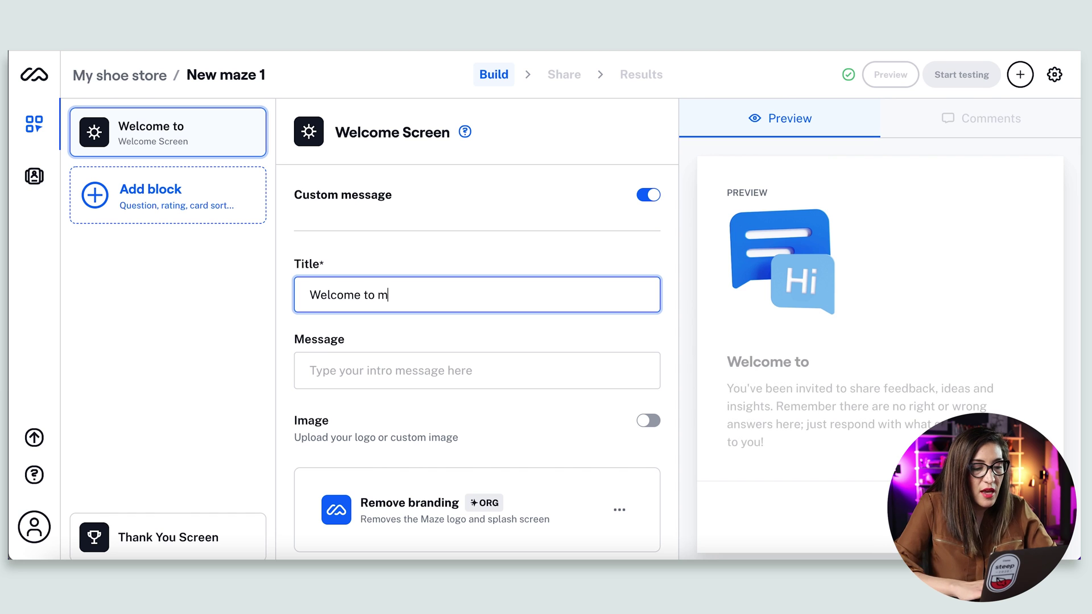
type("y test")
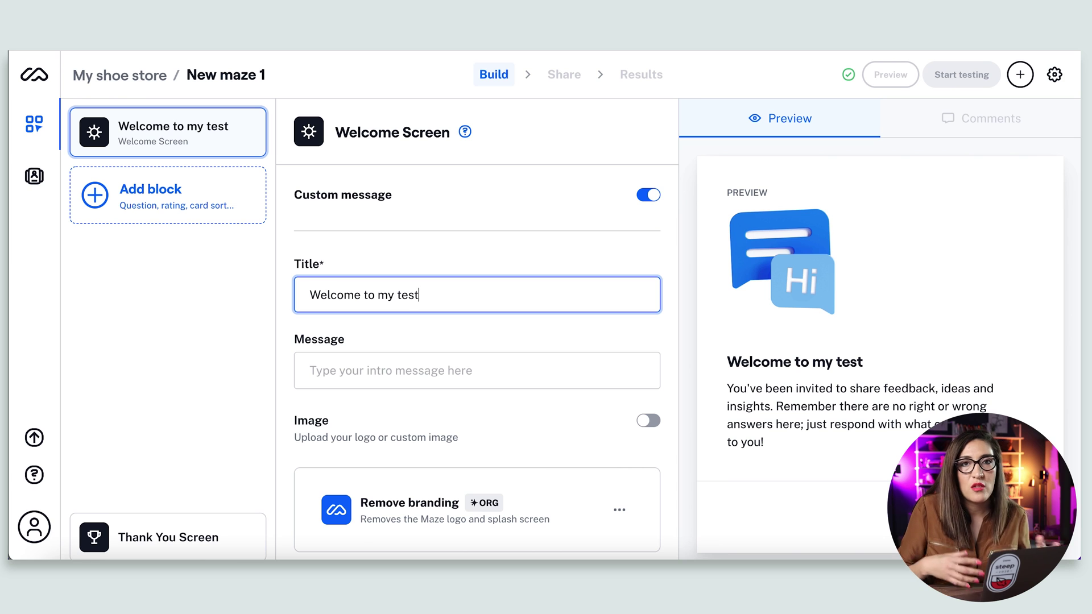
scroll(543, 456, "down", 1)
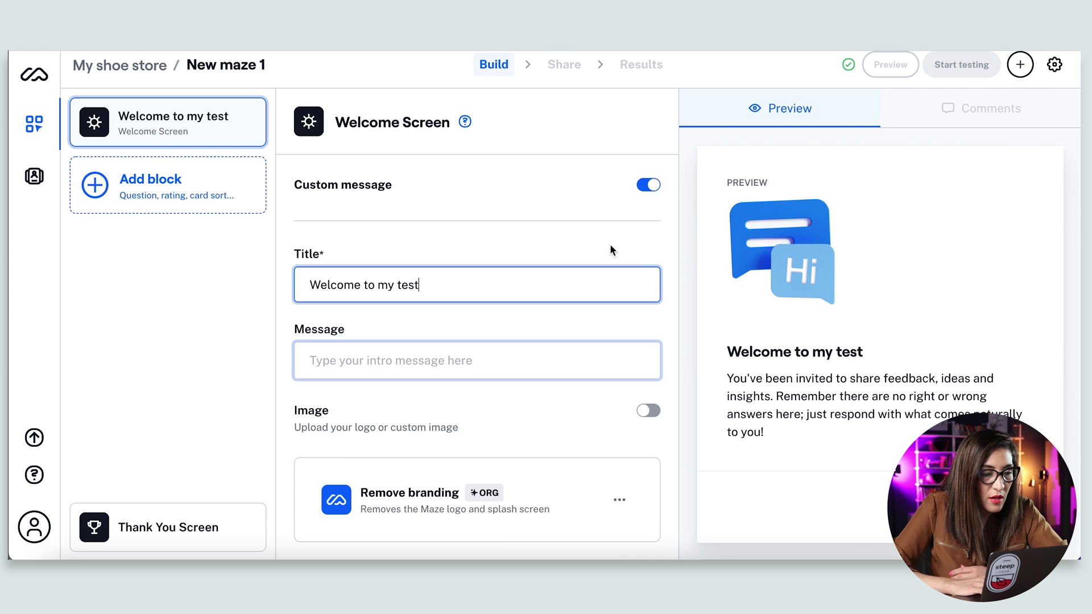
- Add a Mission block after the welcome screen
left_click(193, 212)
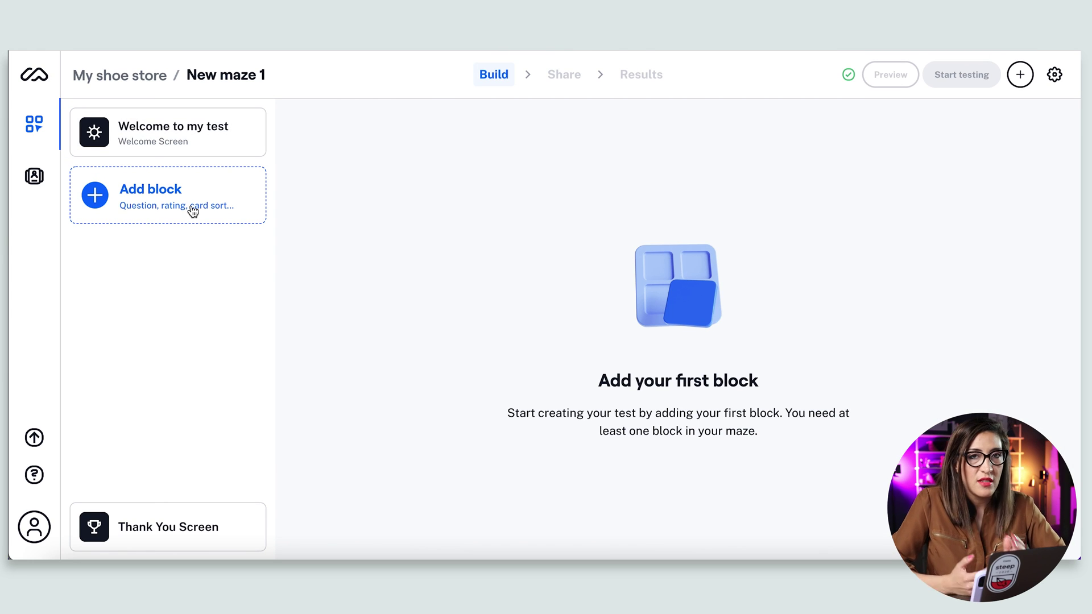
left_click(193, 210)
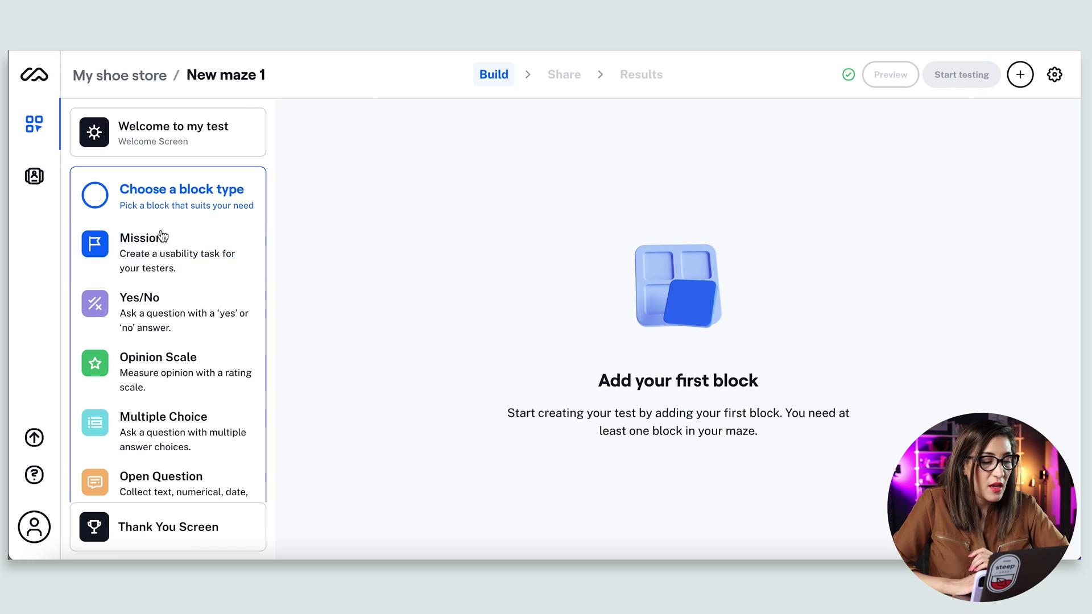
left_click(164, 262)
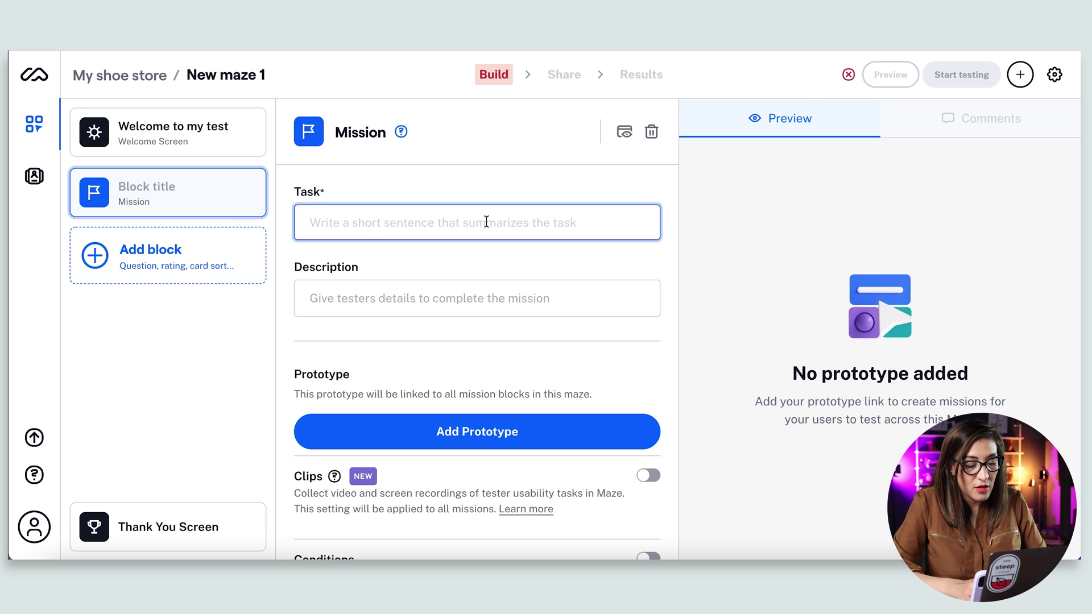
- Set the mission's task to "Can you select your shoe size (6.5) and add it into your shopping bag?"
type("Can ypu")
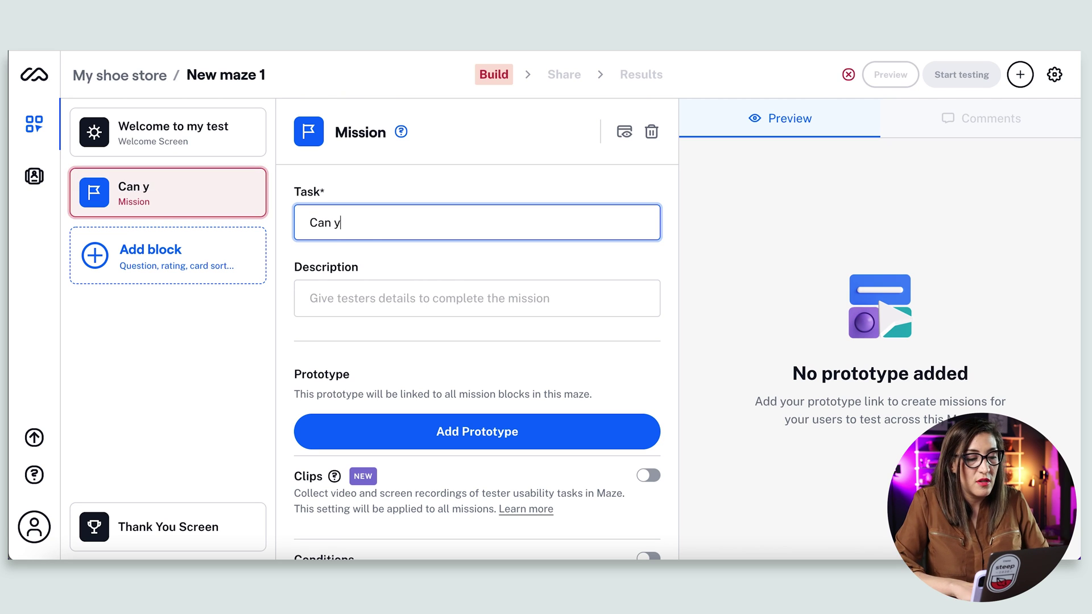
key("BackSpace")
key("BackSpace")
type("ou sel")
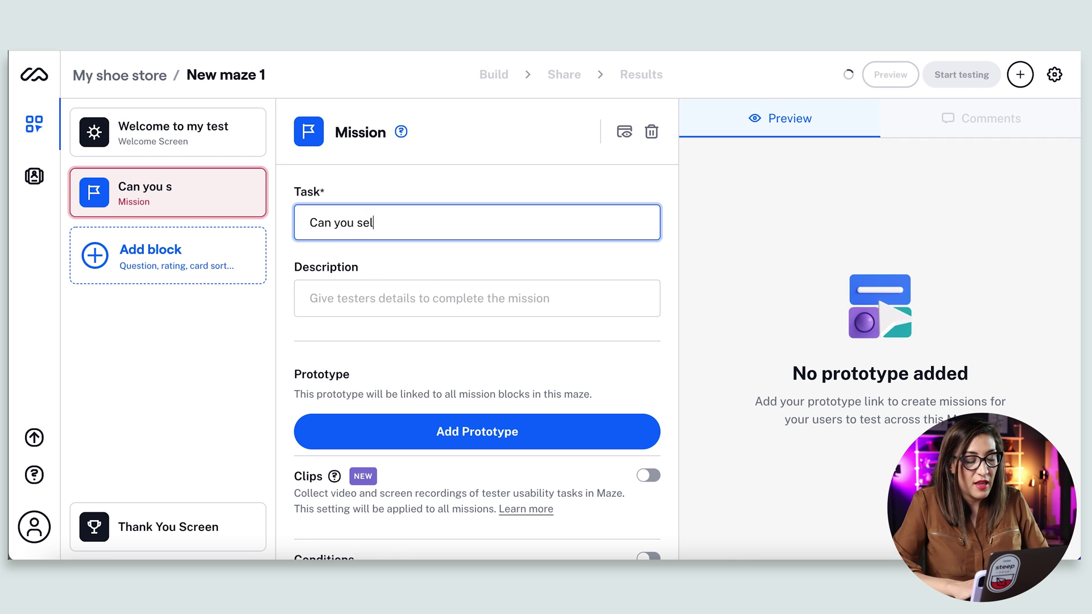
type("ect your ")
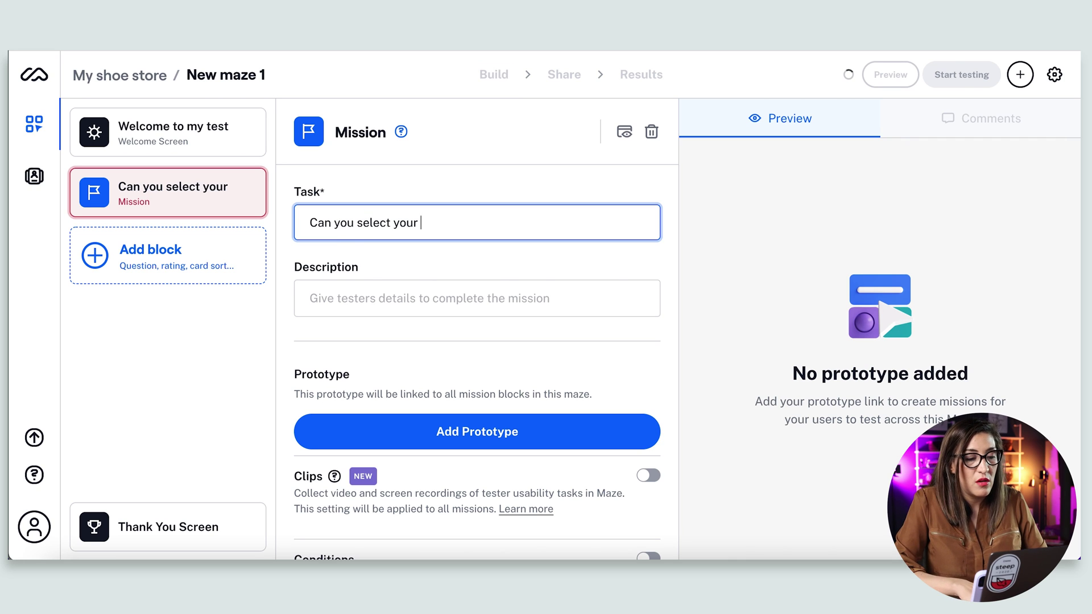
type("shoee s")
key("BackSpace")
key("BackSpace")
key("BackSpace")
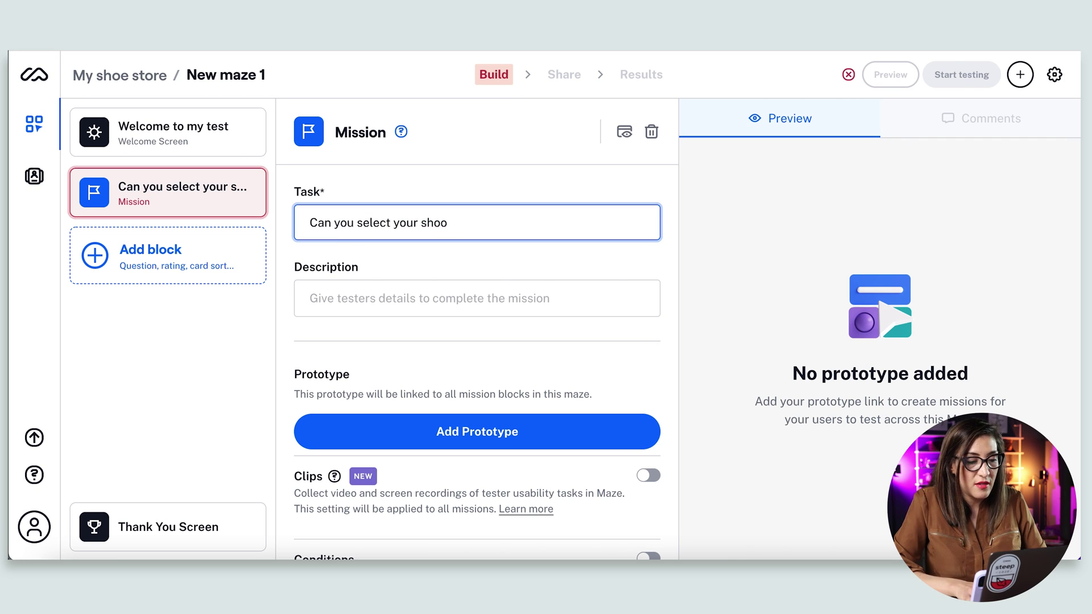
type("size ")
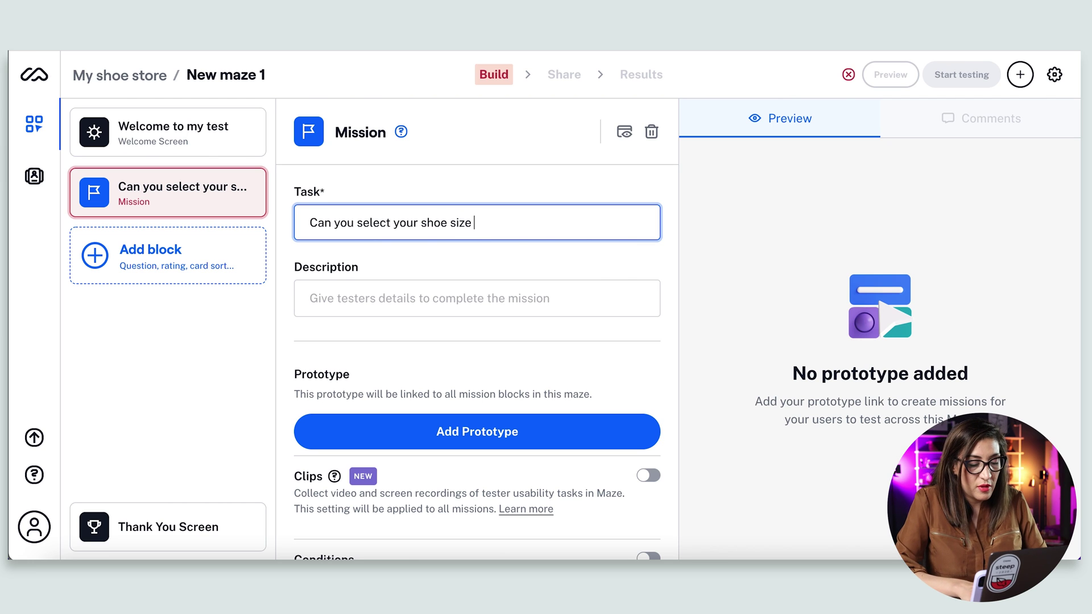
type("(6.5")
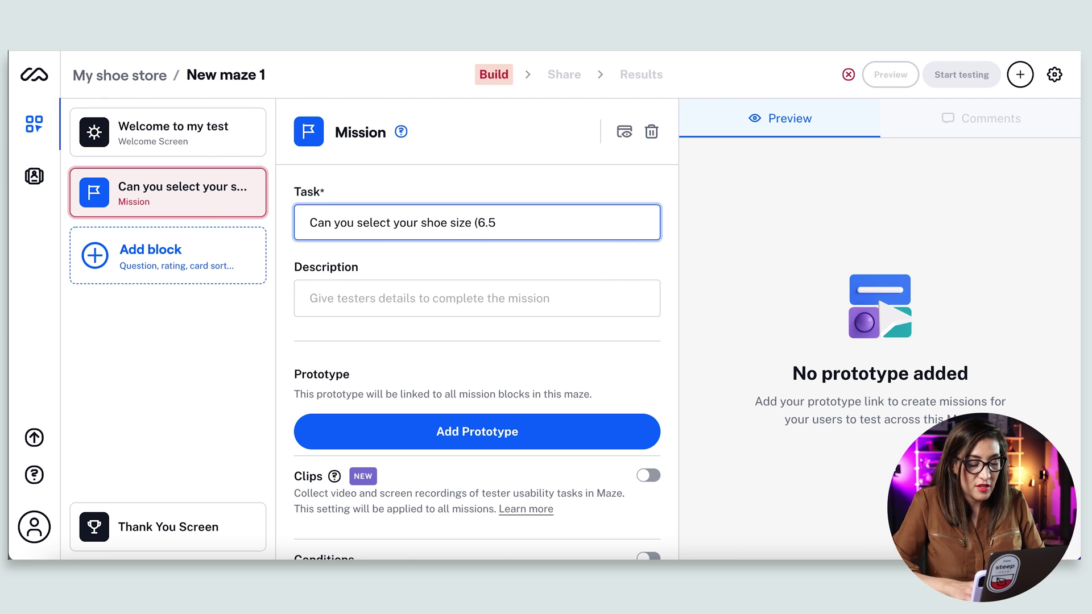
type(") and add it into you")
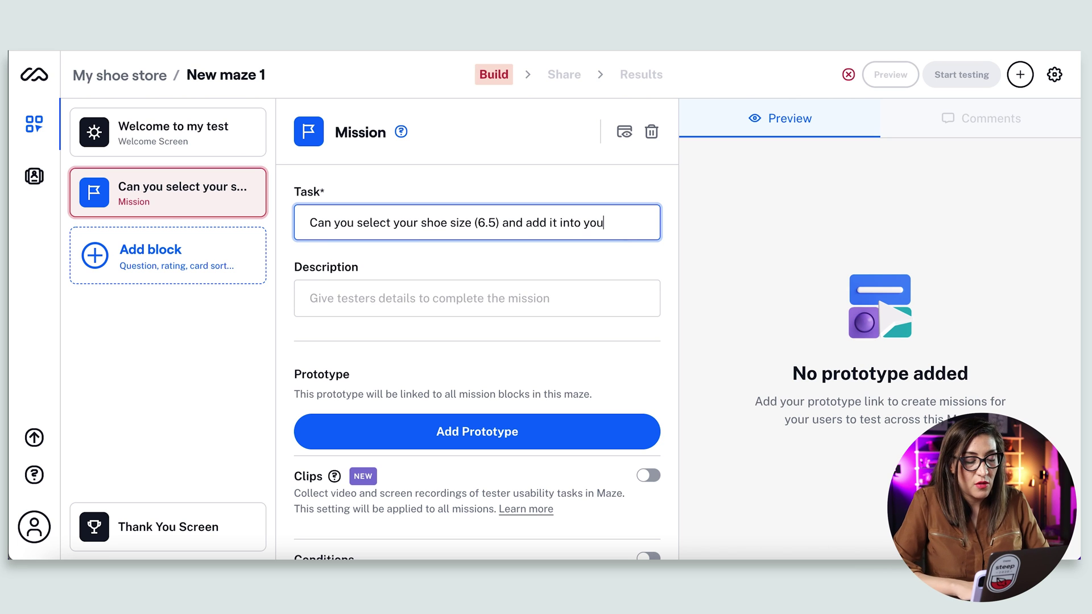
type("r sh")
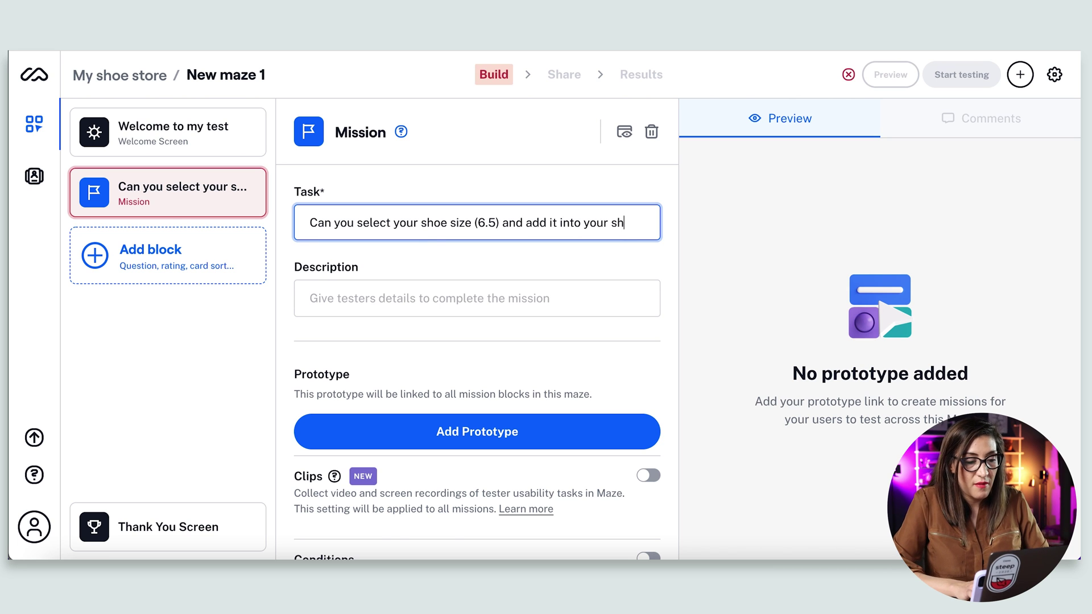
type("opping bag?")
- Import the Figma prototype into the maze using the copied prototype link
scroll(370, 250, "down", 2)
left_click(370, 251)
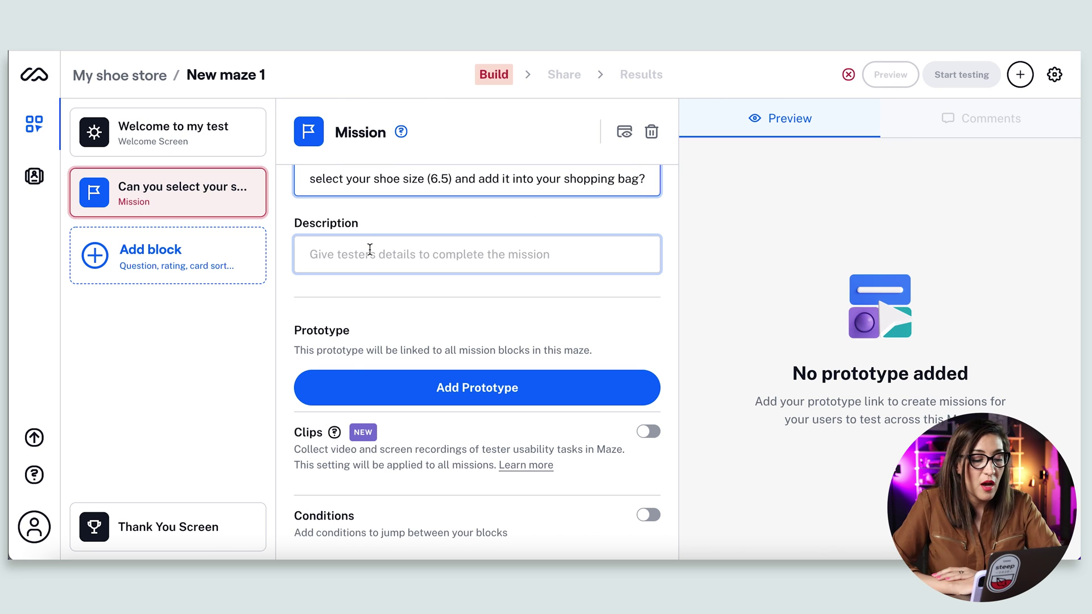
left_click(457, 395)
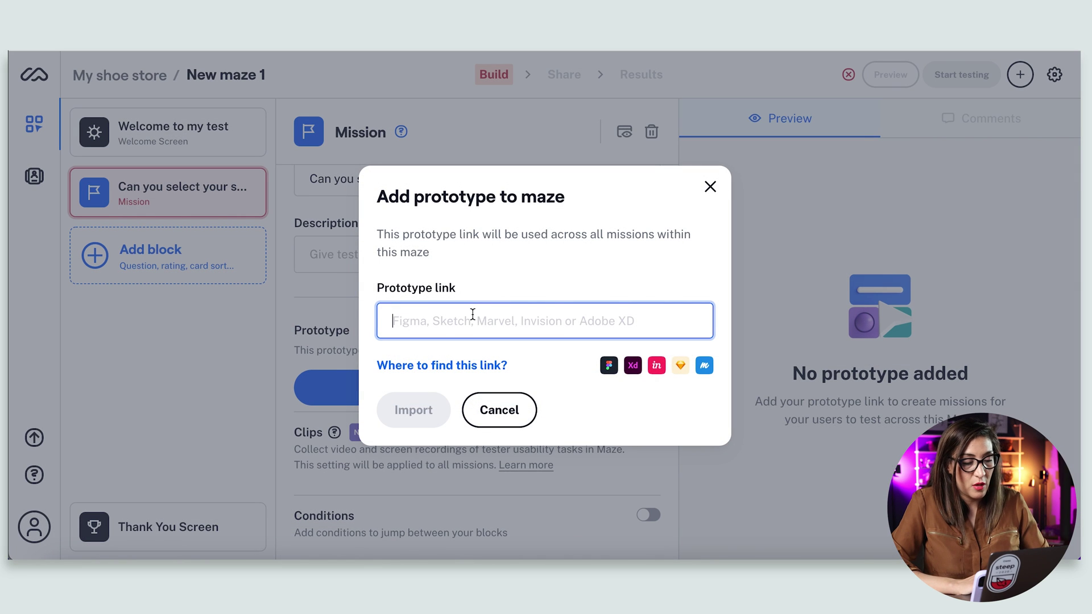
key("ctrl+v")
left_click(399, 427)
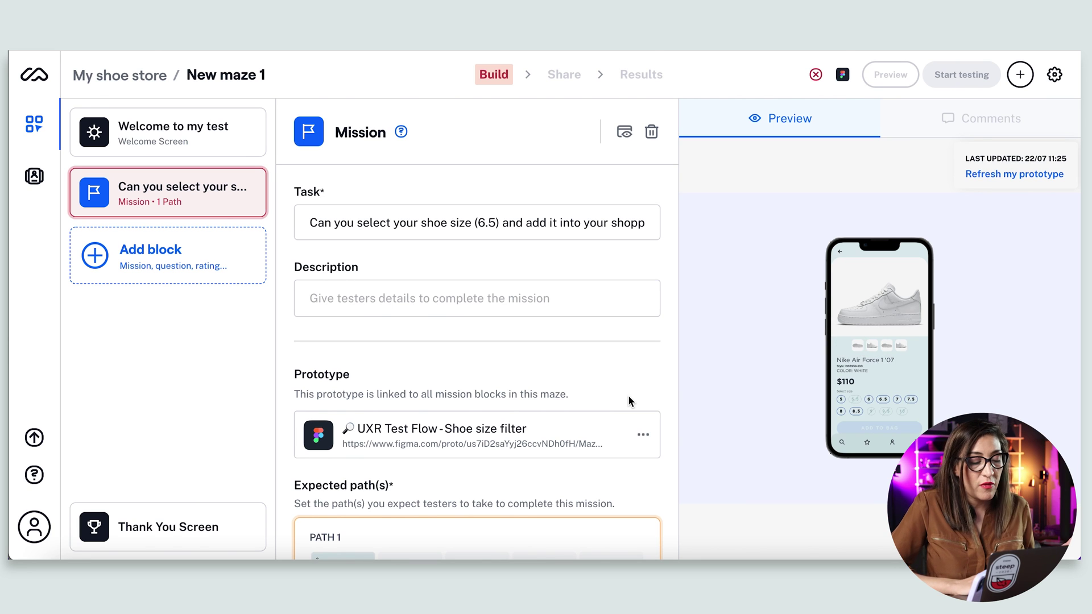
- Define the mission's expected path in the prototype preview by selecting shoe size 6.5 and adding the shoe to the bag
scroll(627, 395, "down", 3)
scroll(629, 399, "down", 3)
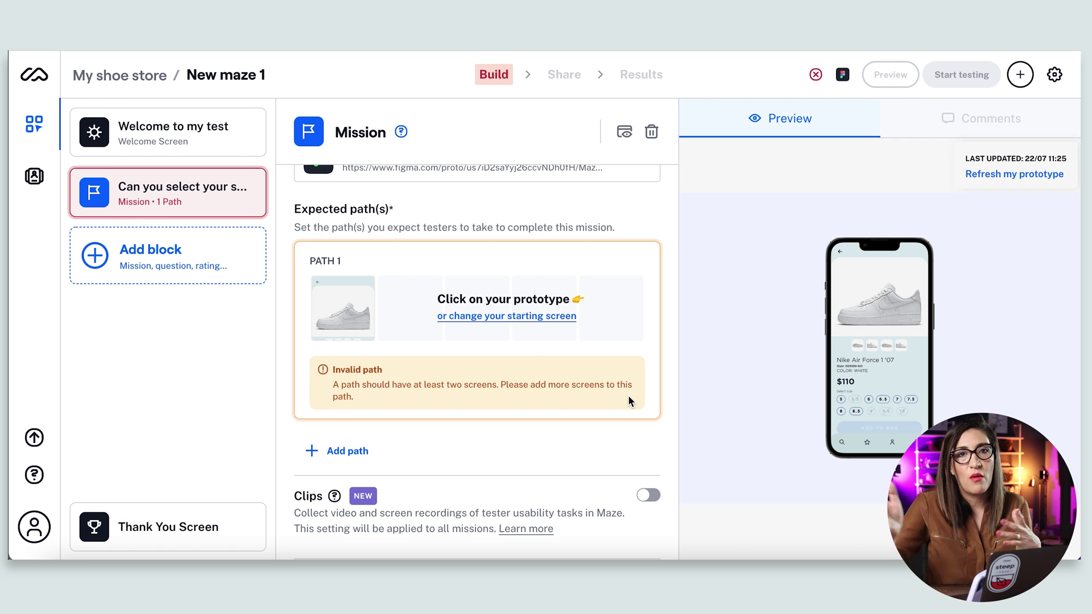
scroll(629, 397, "down", 1)
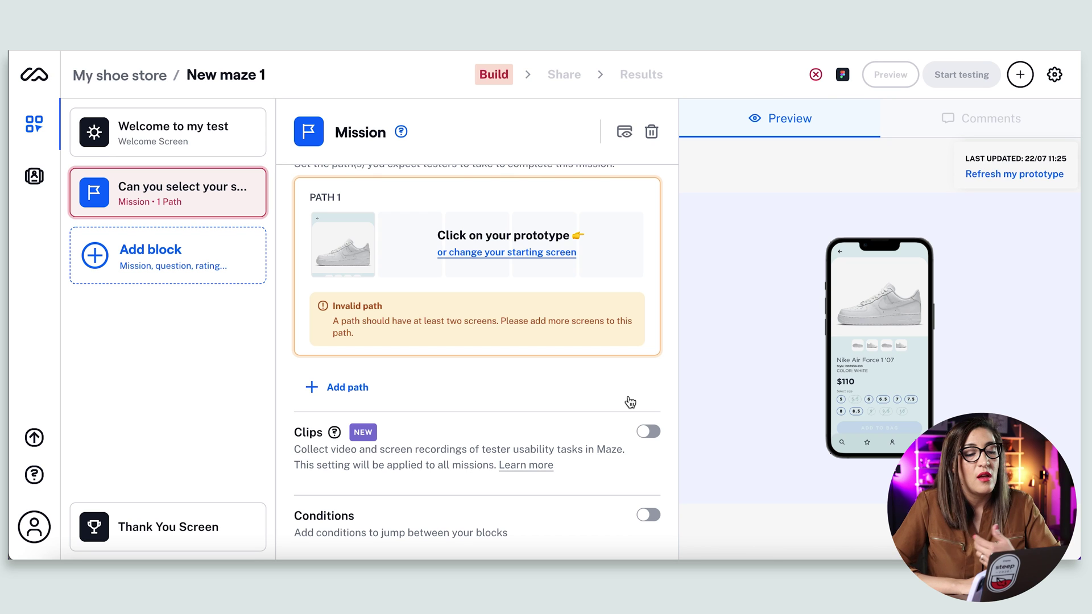
scroll(631, 415, "up", 1)
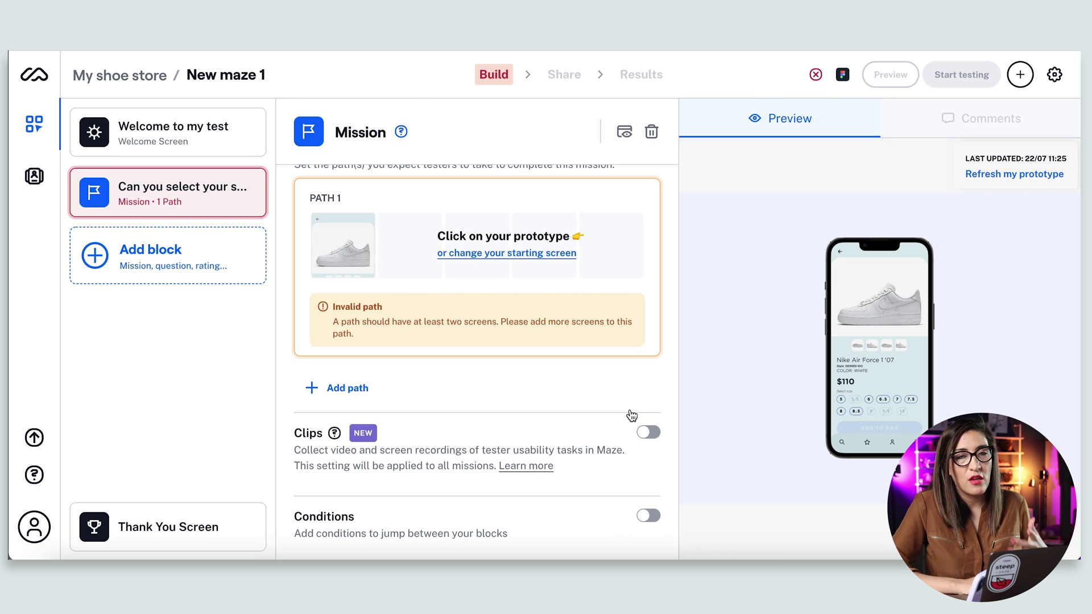
scroll(632, 416, "up", 1)
scroll(632, 416, "down", 1)
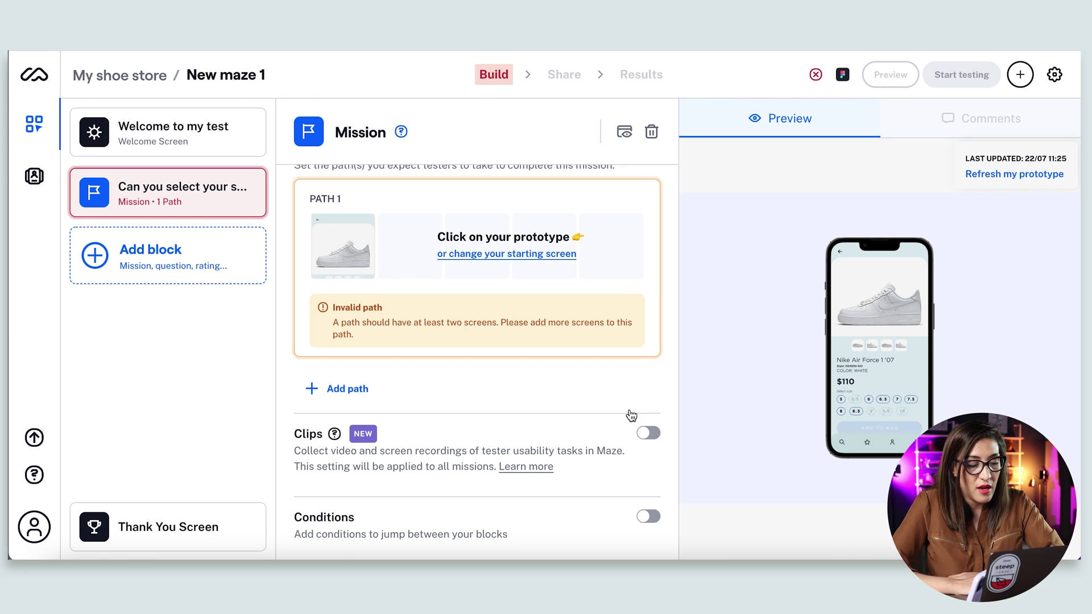
scroll(615, 407, "down", 1)
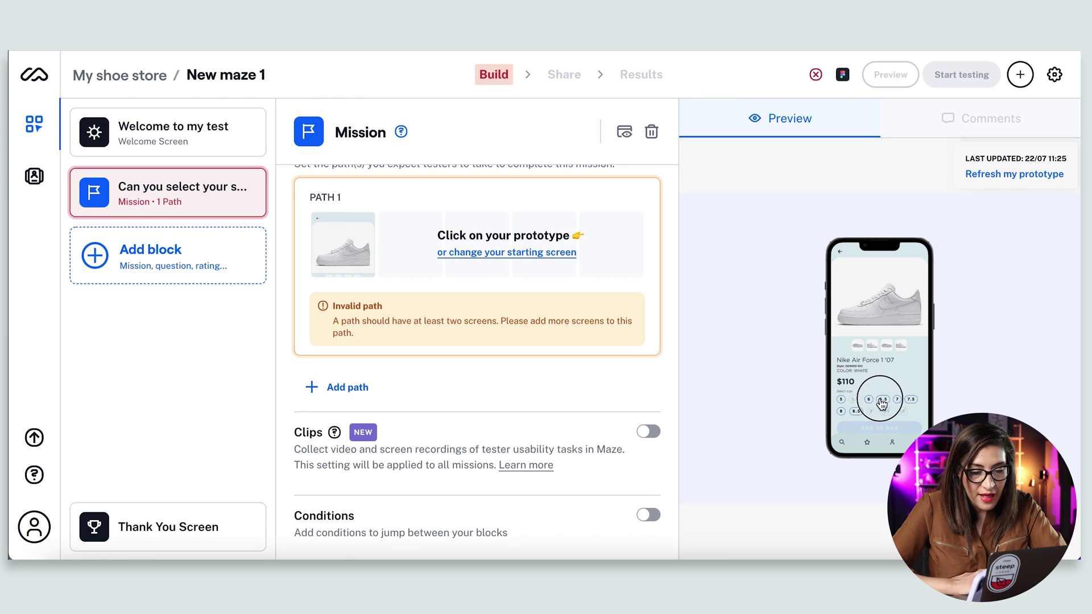
left_click(883, 399)
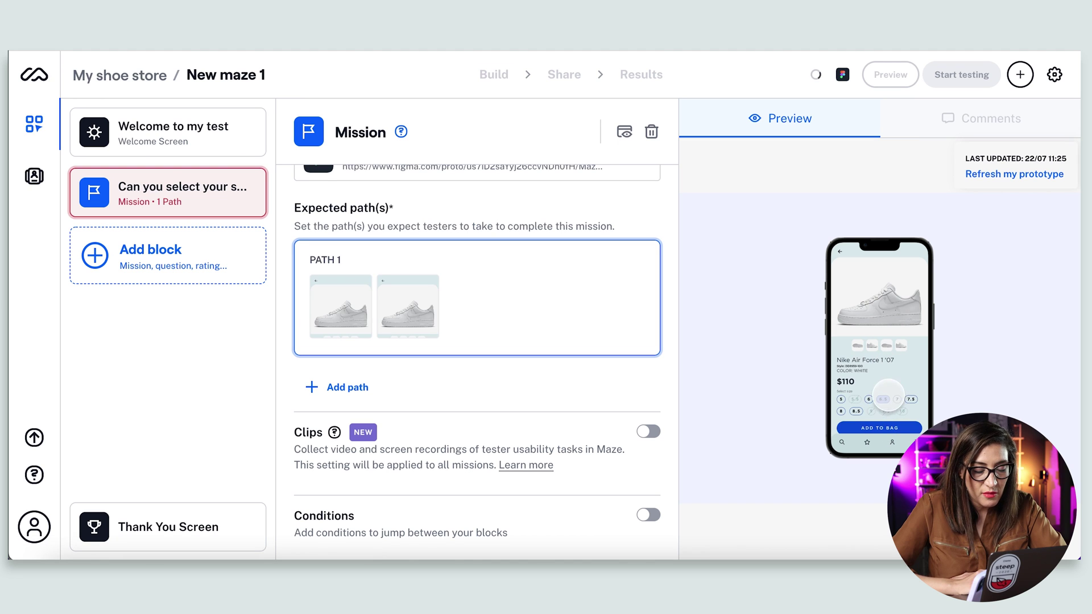
left_click(889, 431)
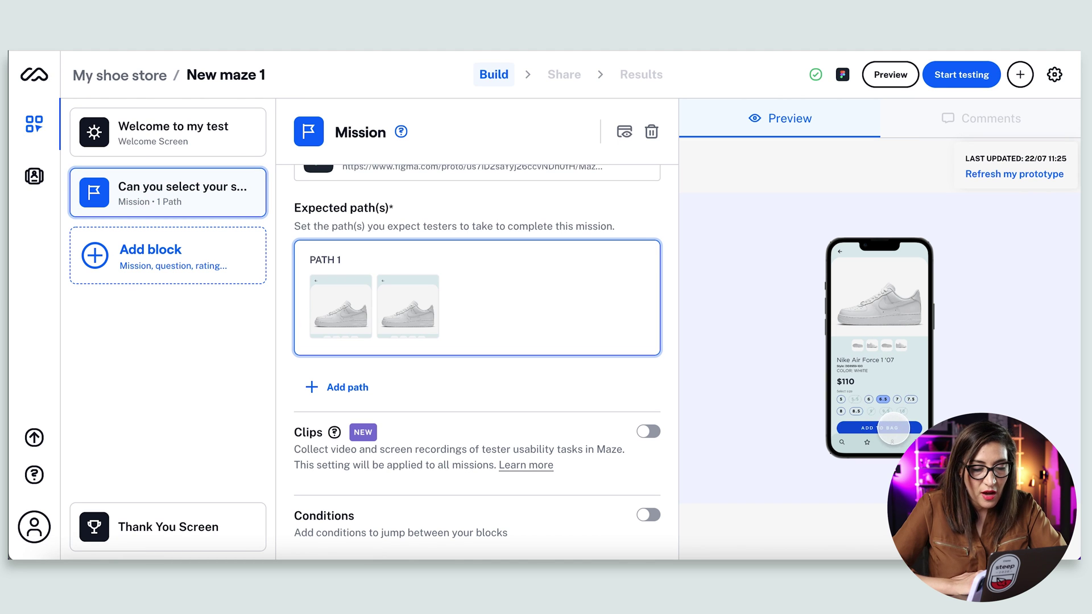
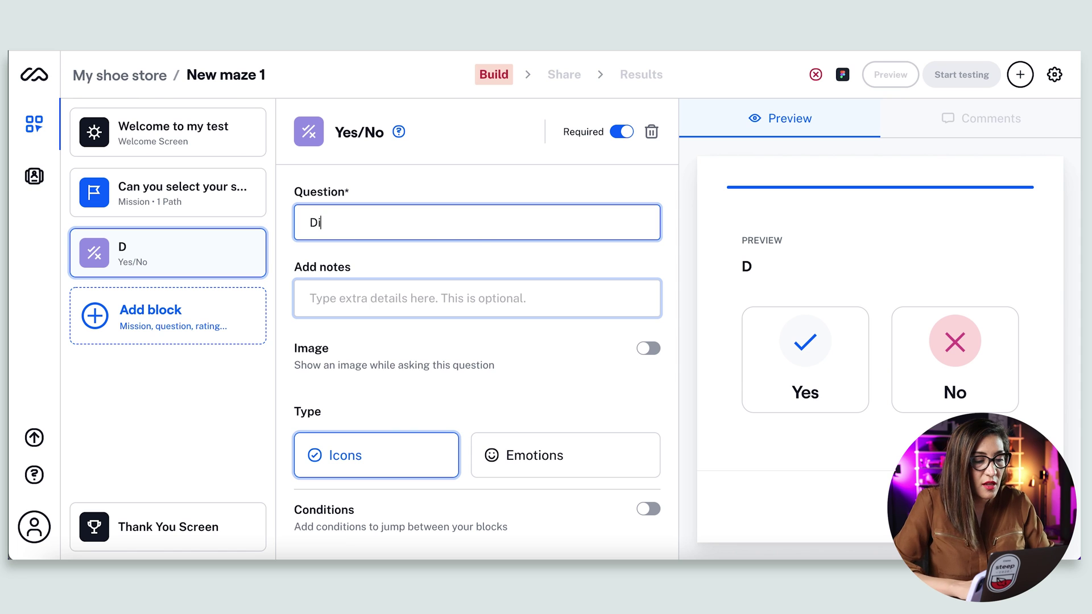
- Set the Yes/No block's question to "Did the shoe selection feature work as expected"
type("sh")
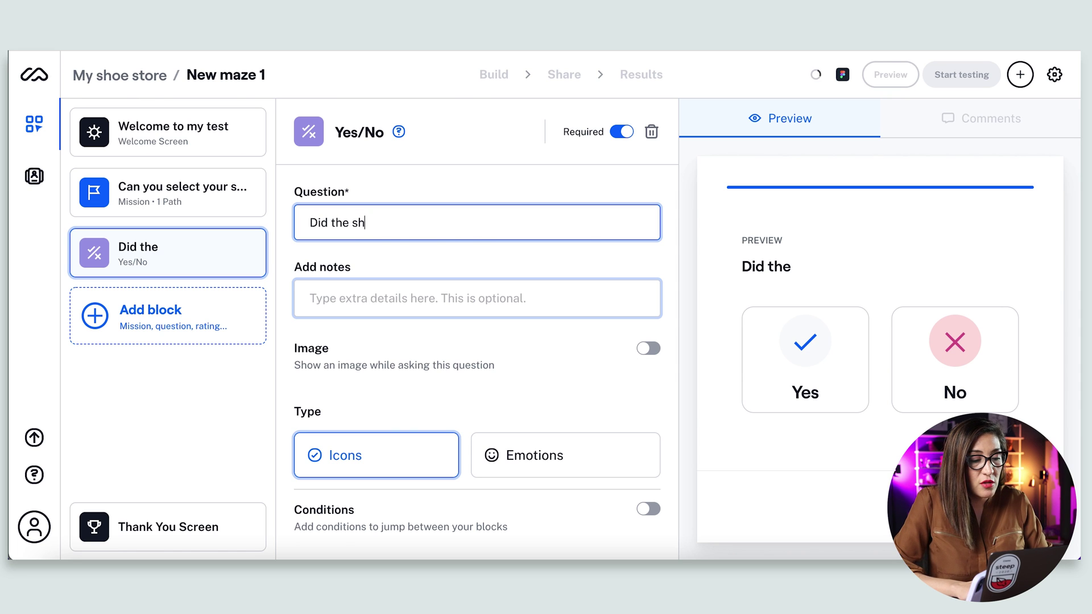
type("oe selection feature wo")
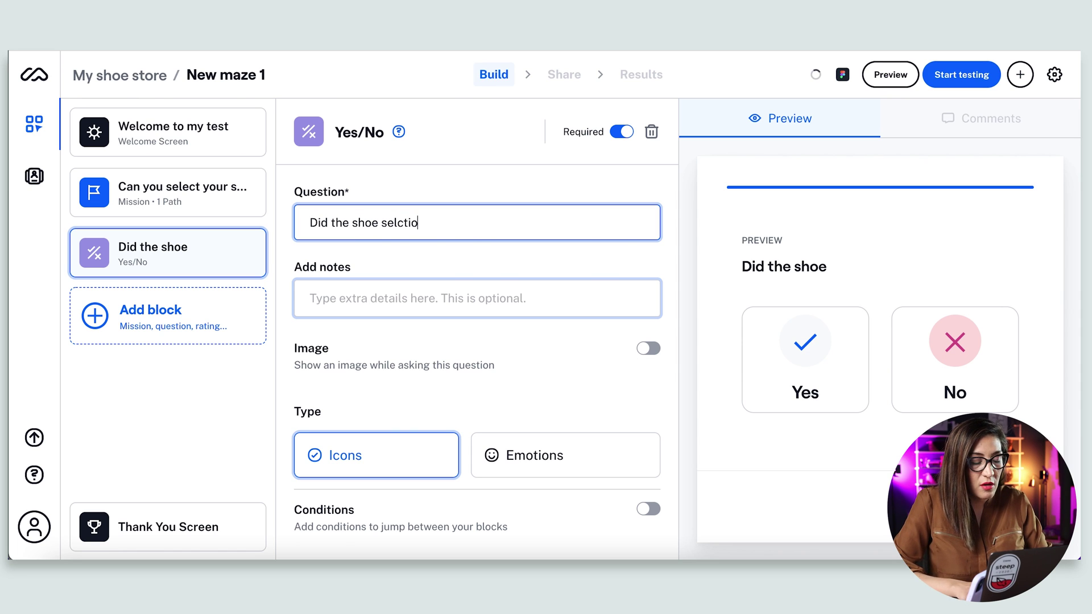
type("rk as expected")
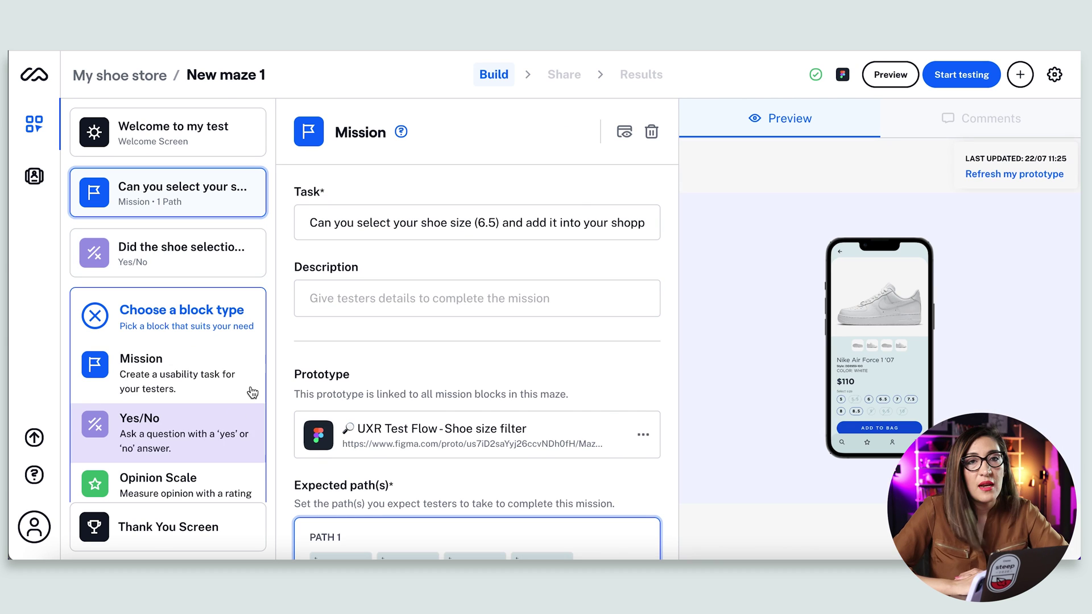
- Add an Open Question block after the Yes/No block, asking "Do you have any other feedback"
left_click(165, 315)
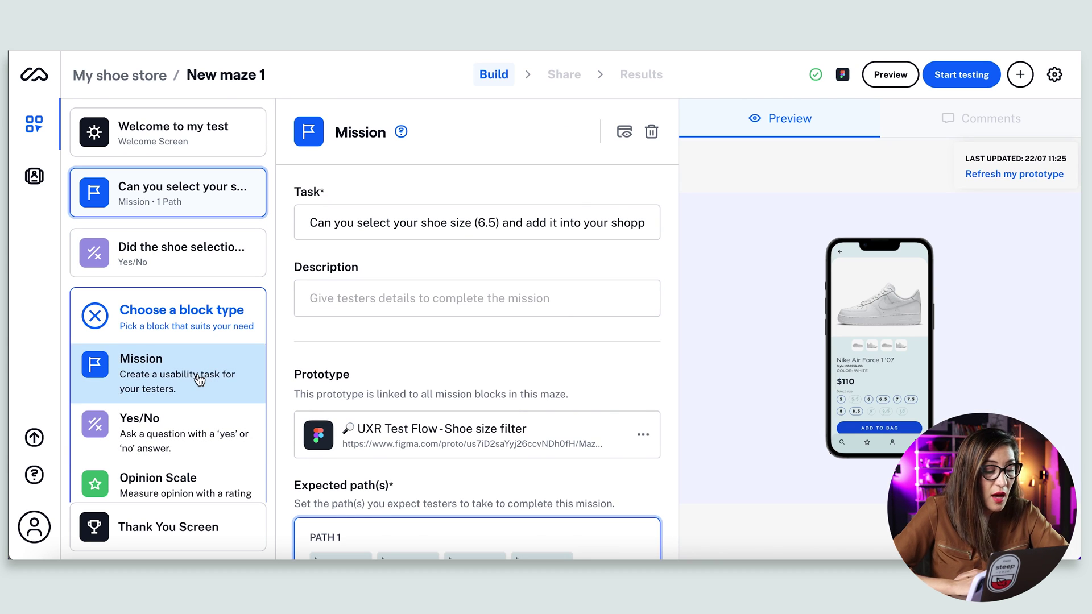
scroll(203, 378, "down", 3)
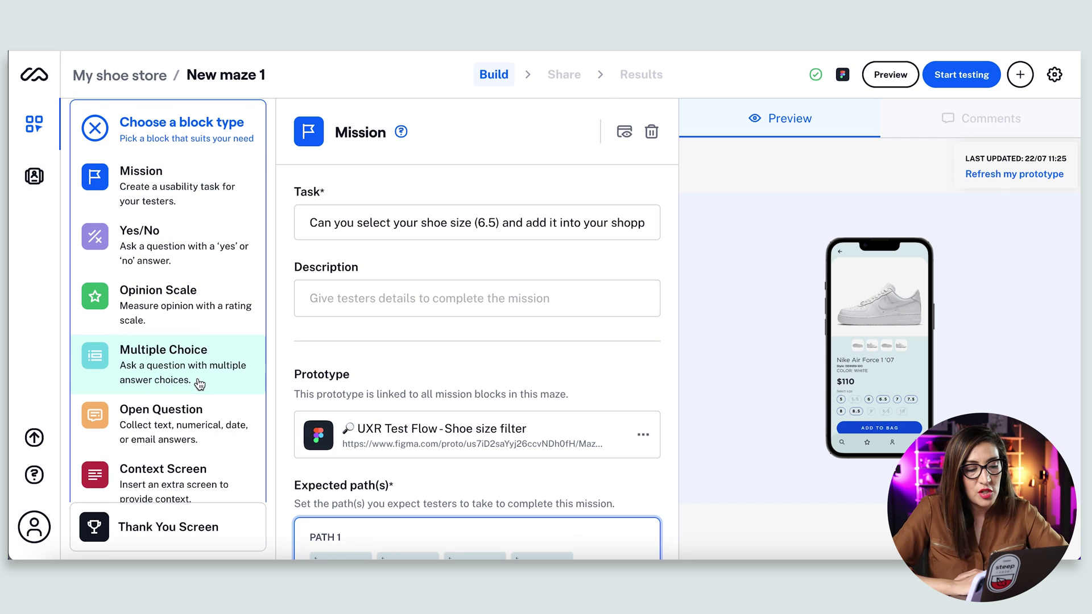
left_click(193, 420)
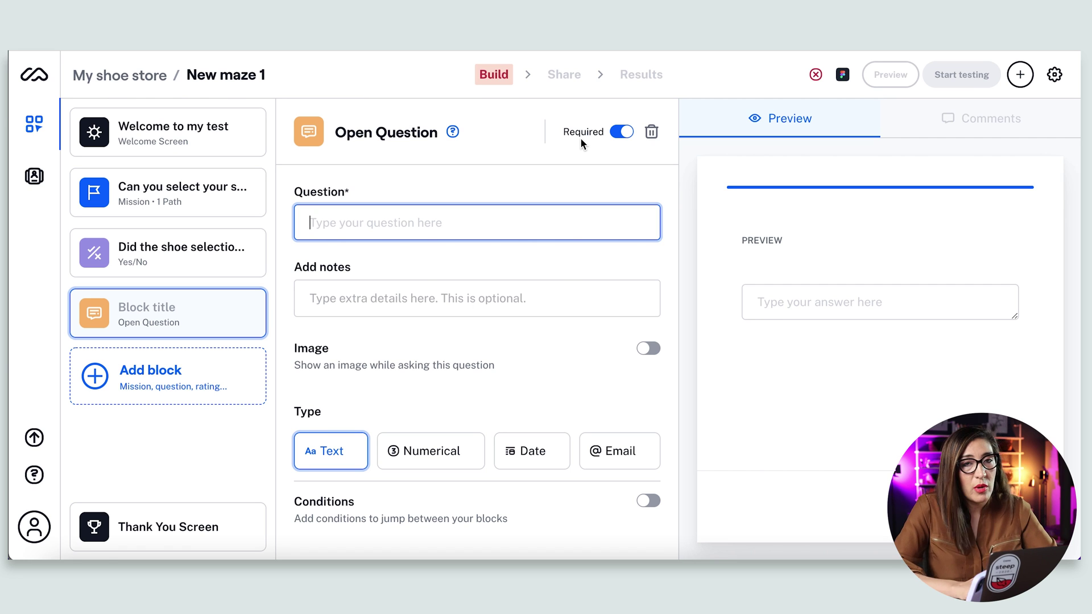
type("Do you have any other feedback")
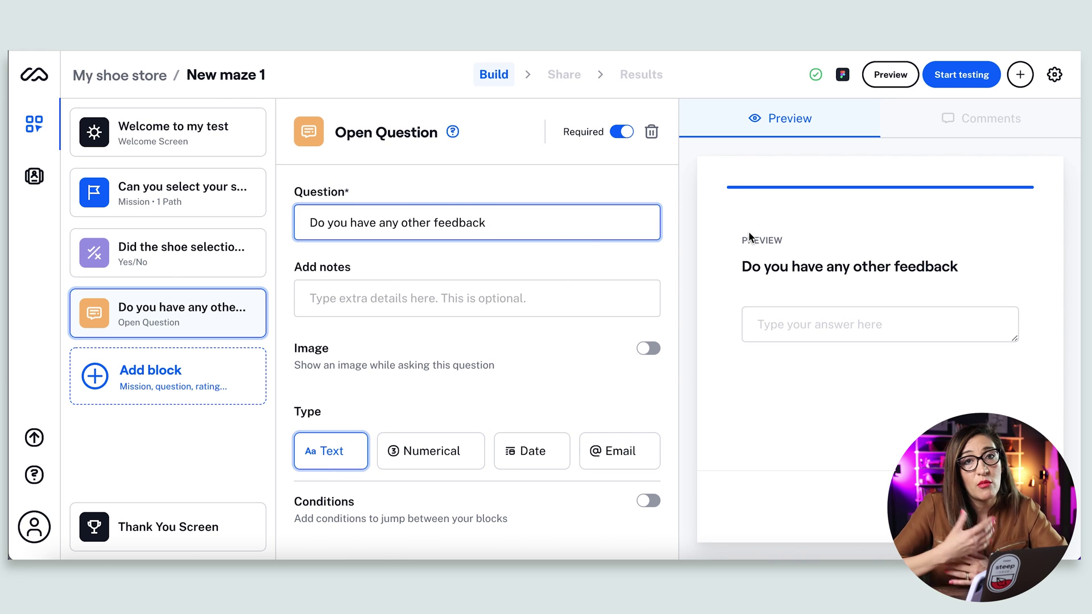
- Open the maze preview, look over the welcome screen and start the test
left_click(879, 76)
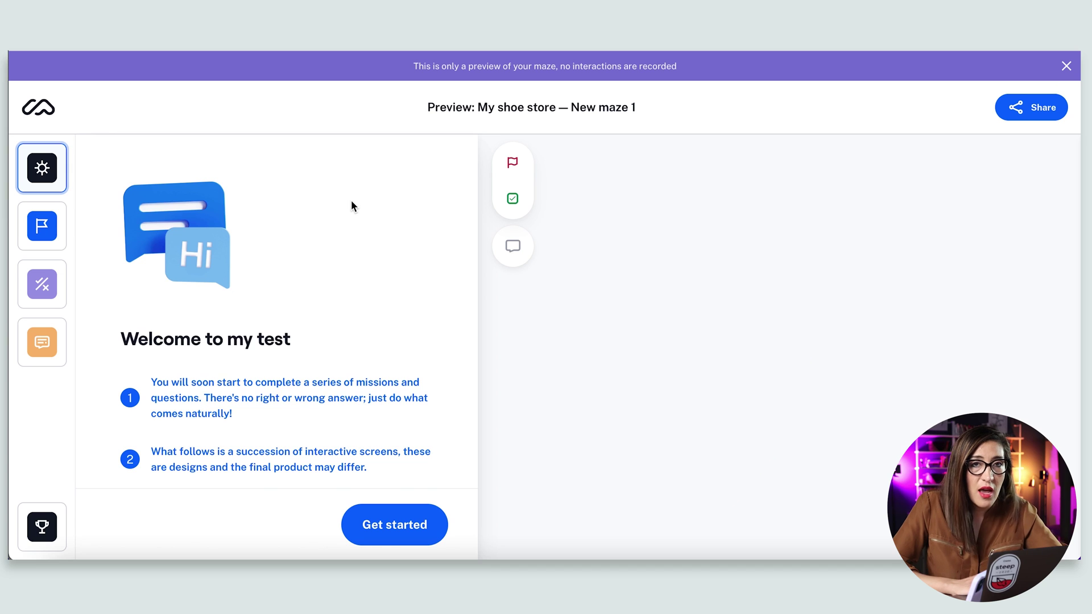
scroll(351, 202, "down", 1)
scroll(351, 202, "up", 1)
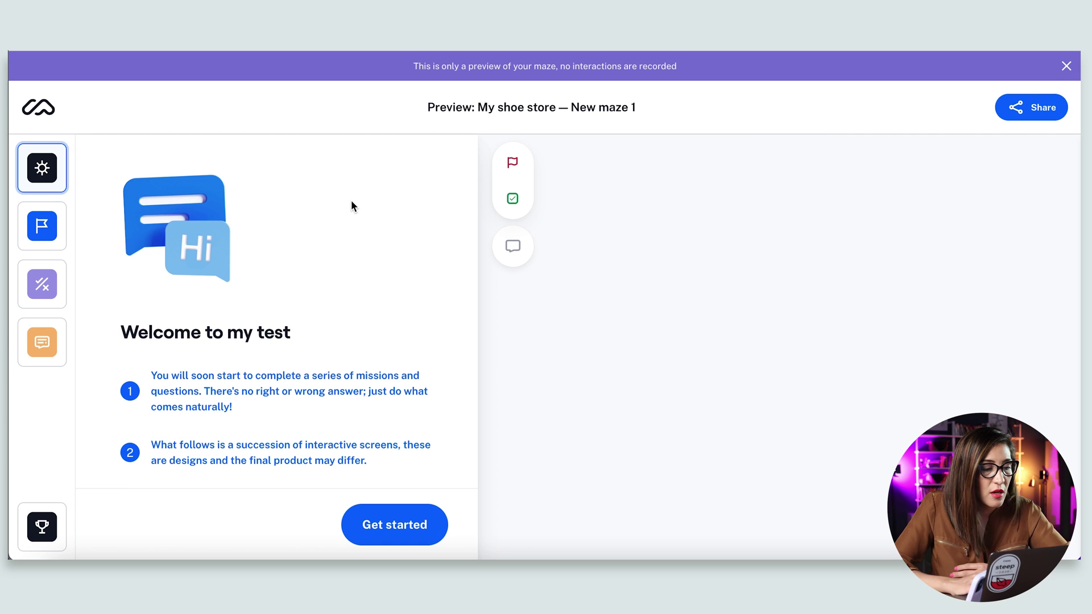
left_click(391, 526)
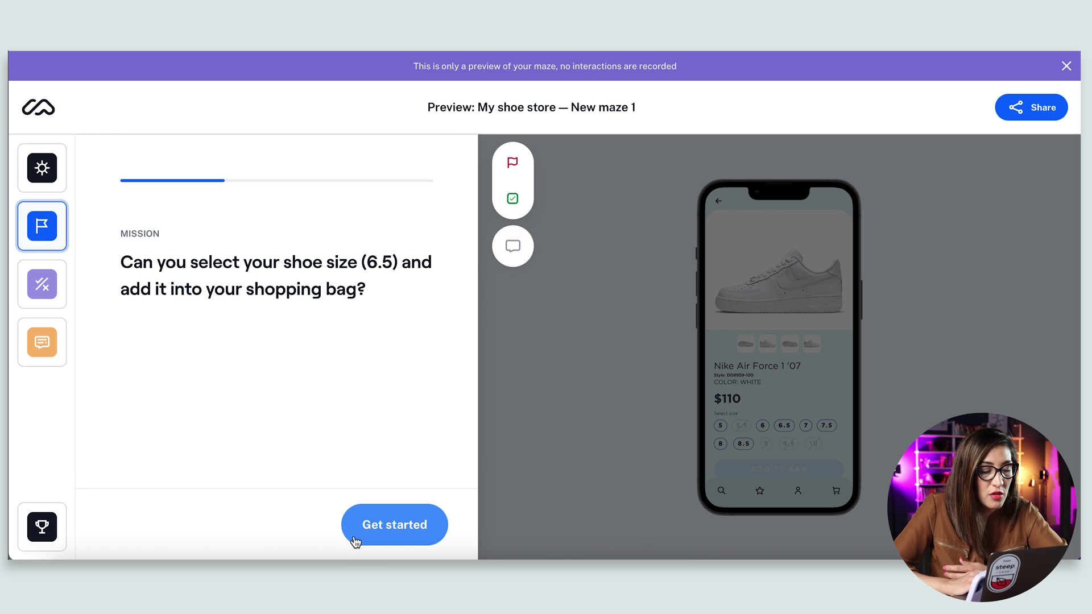
- Run through the mission in the preview by selecting size 6.5, adding the shoe to the bag and continuing to the follow-up question
left_click(383, 540)
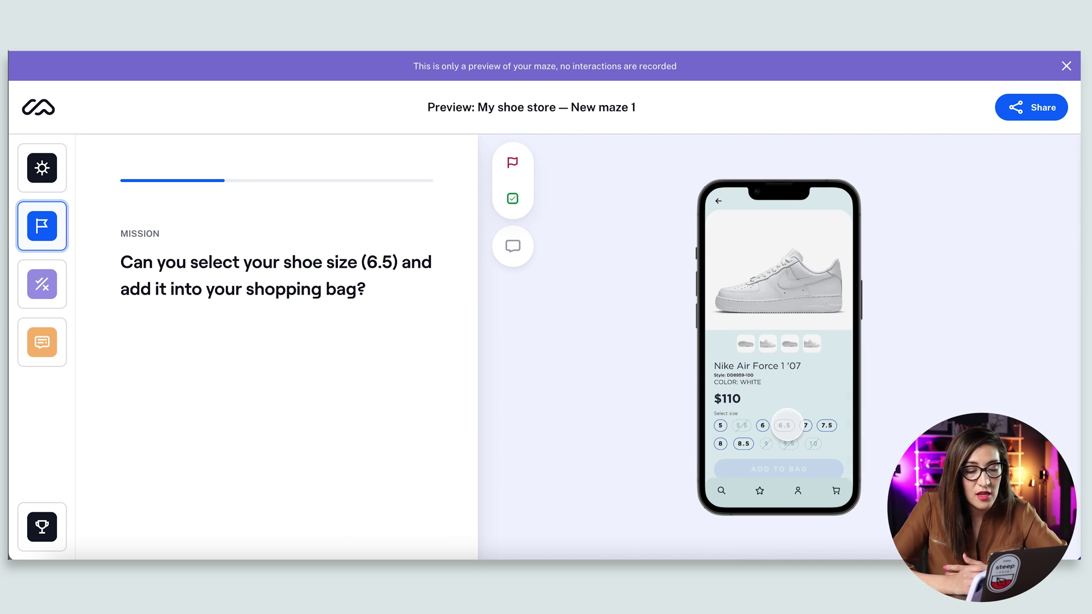
left_click(785, 426)
left_click(808, 470)
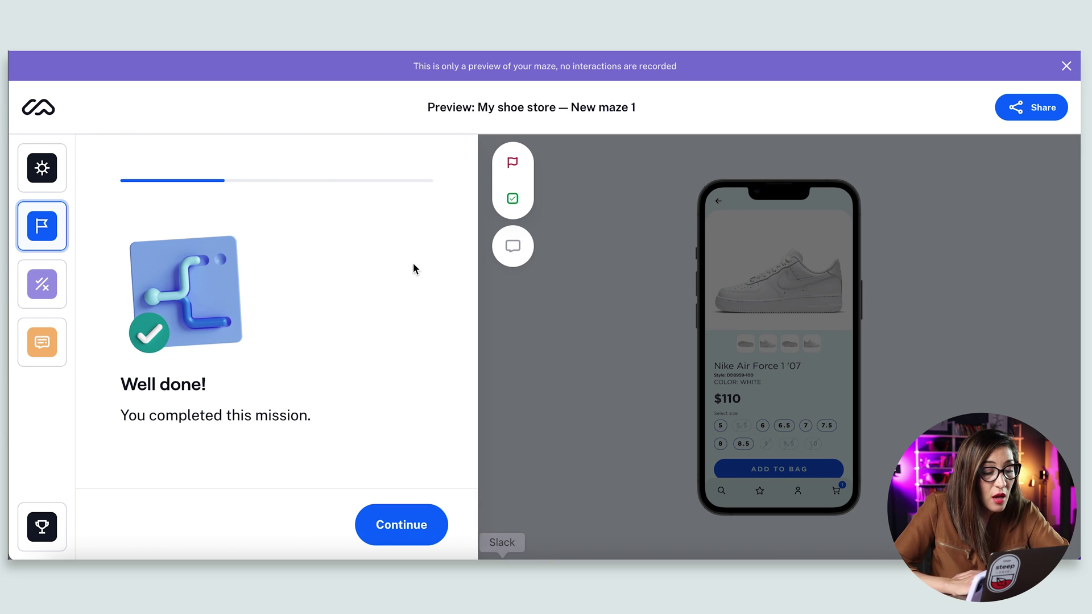
left_click(406, 523)
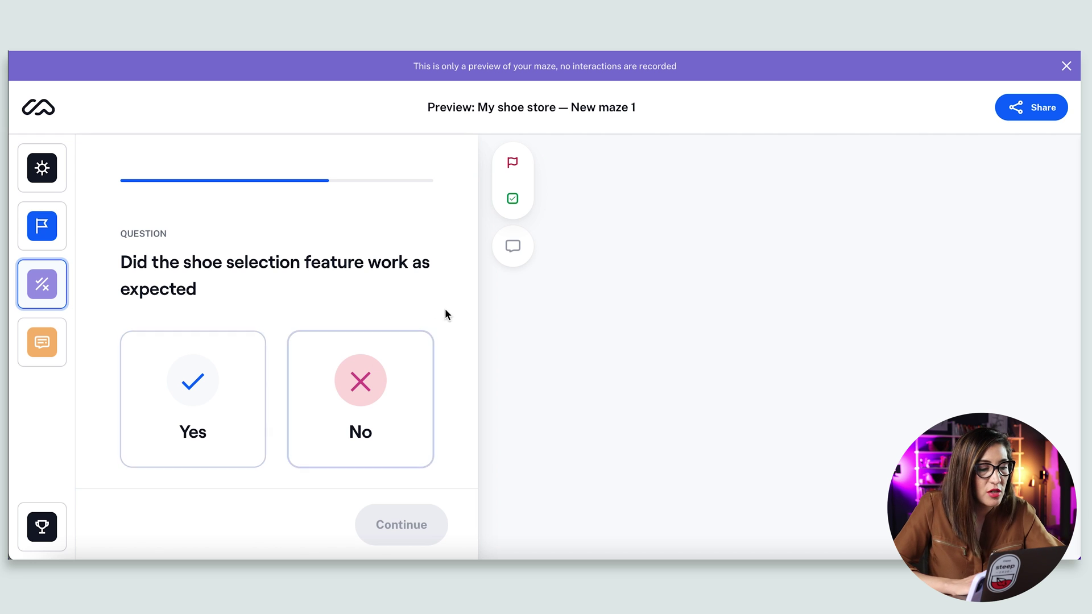
- Answer the preview's follow-up questions with Yes for the shoe selection and "User can type" for other feedback, and finish the test
left_click(221, 423)
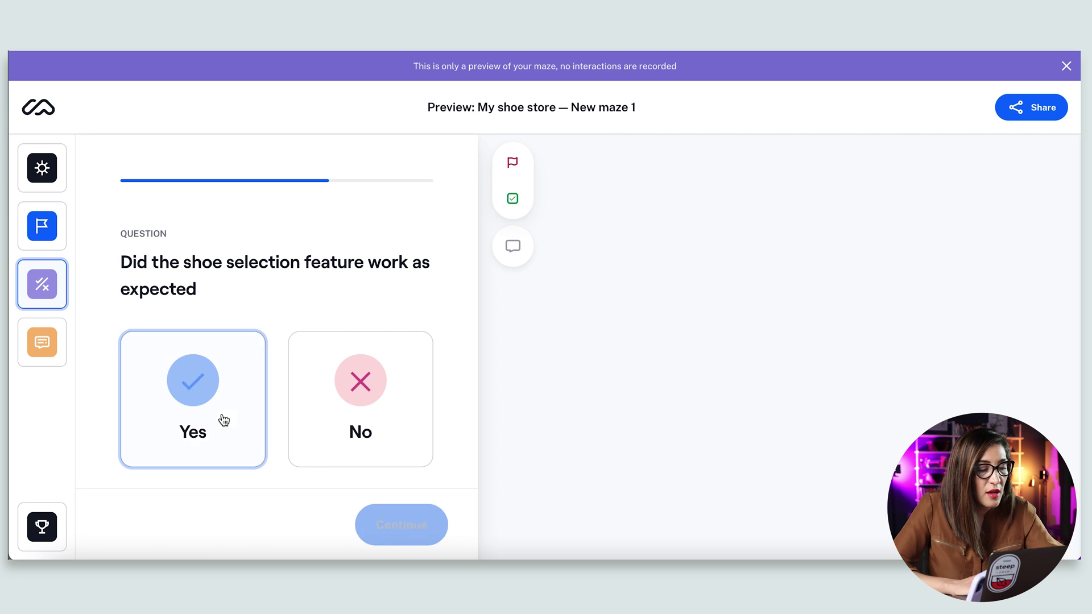
left_click(382, 521)
left_click(242, 312)
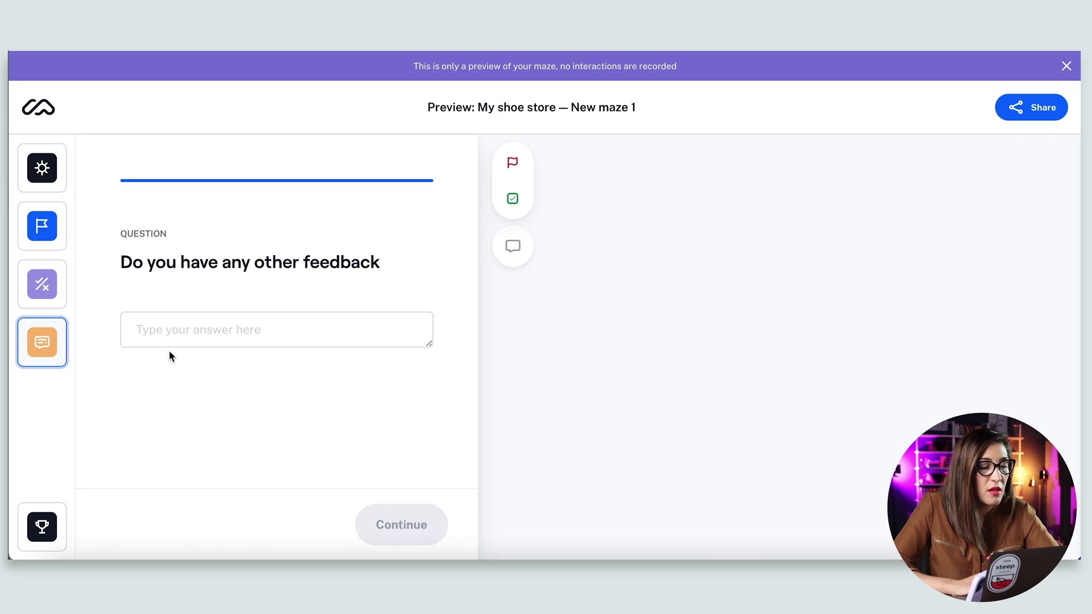
left_click(176, 334)
type("User a")
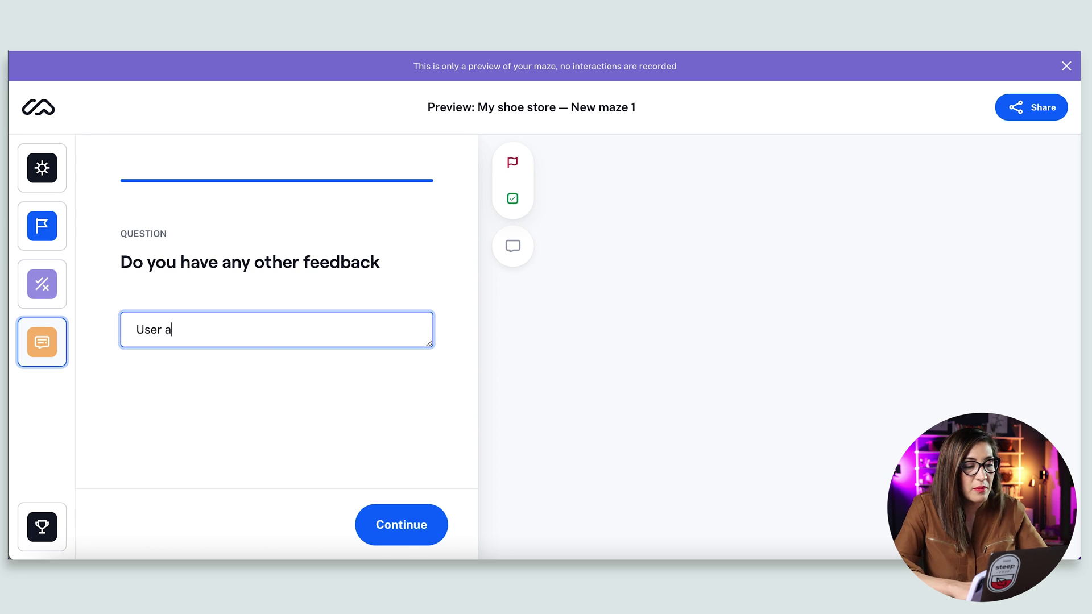
key("BackSpace")
type("can type")
left_click(404, 529)
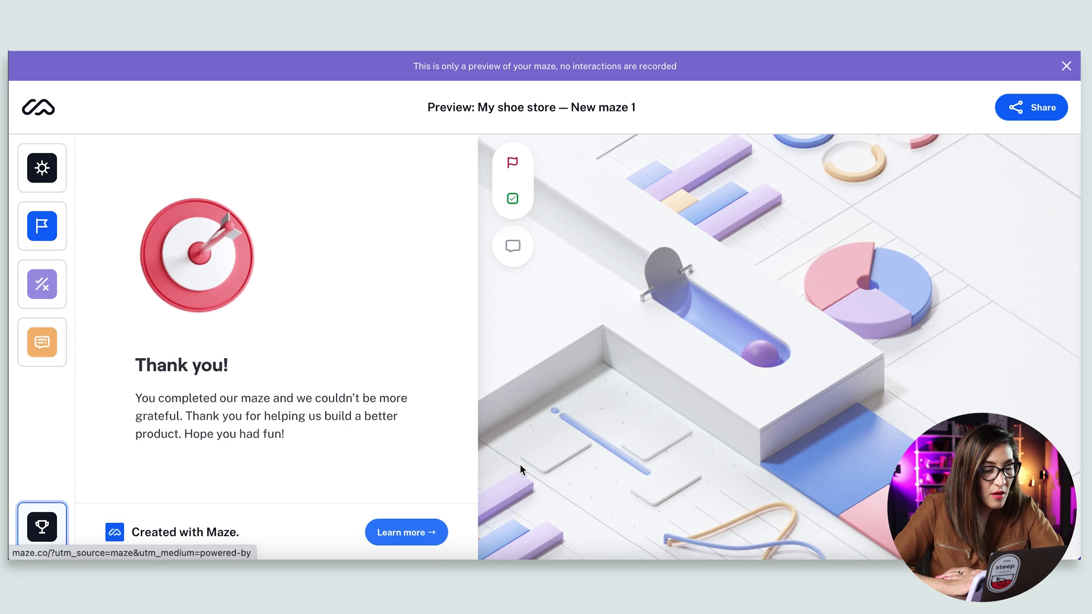